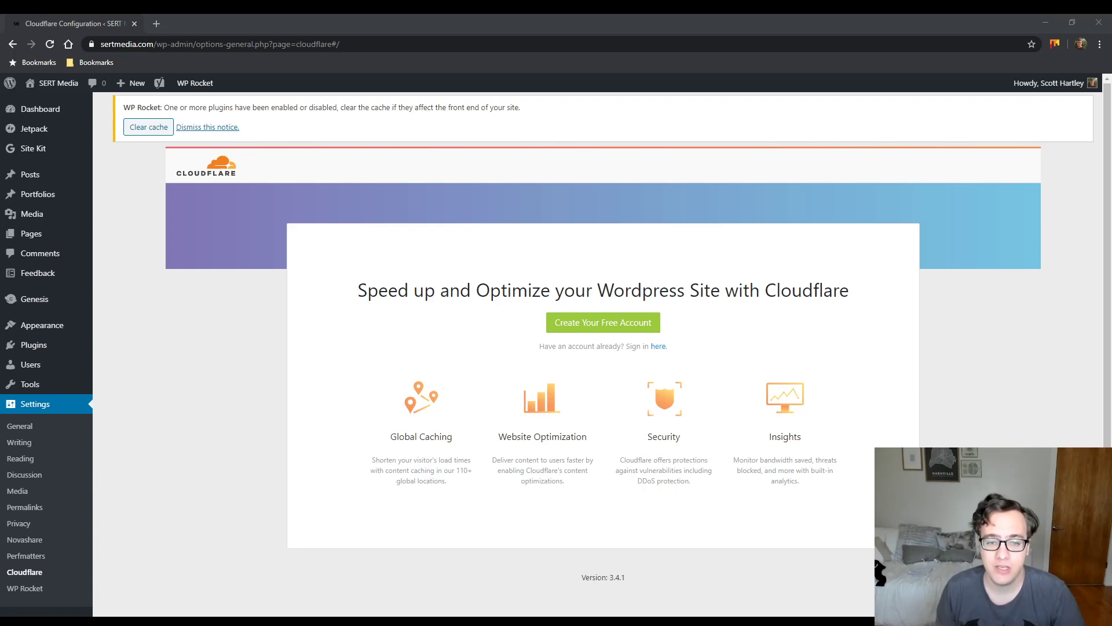
# Show the Cloudflare sign-in form and open WP Rocket Settings in a new tab, moved first
pyautogui.click(659, 347)
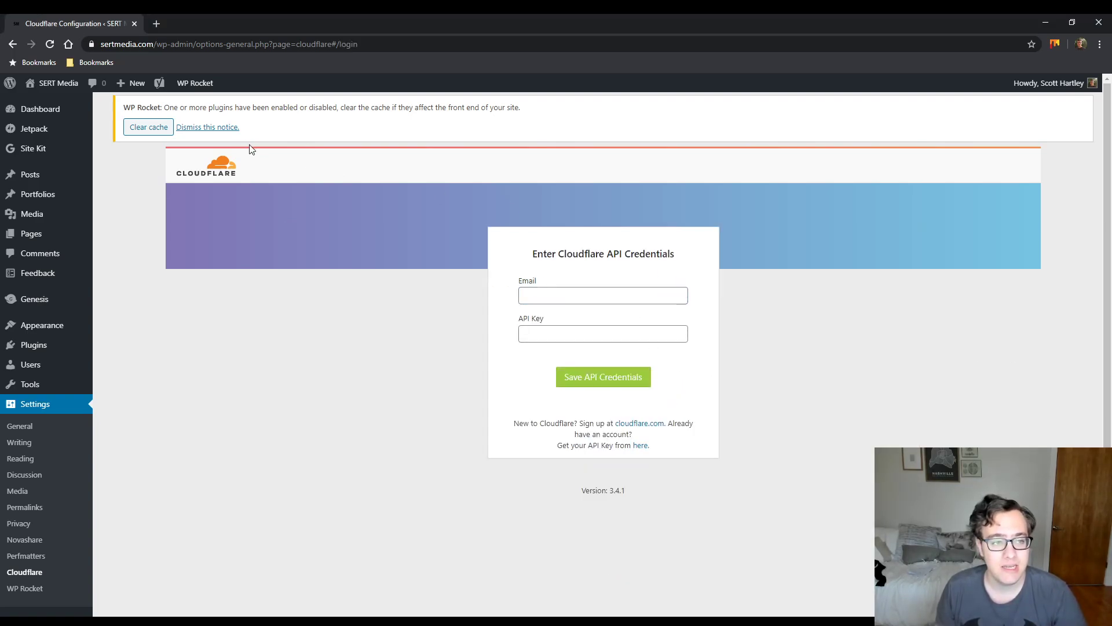
pyautogui.moveTo(188, 83)
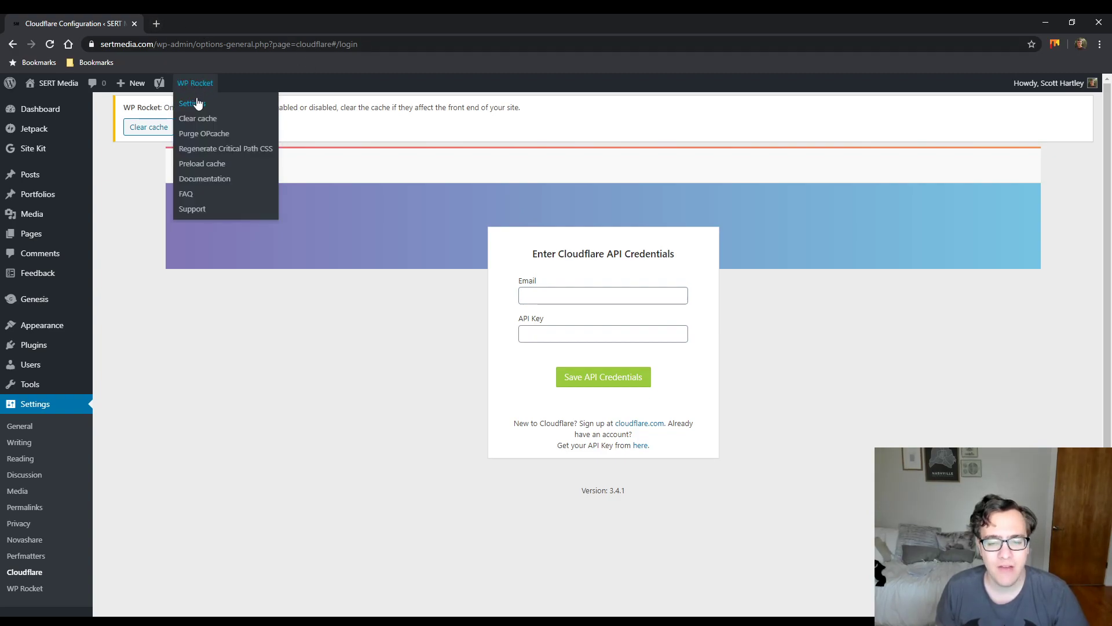
pyautogui.middleClick(197, 103)
pyautogui.click(168, 23)
pyautogui.moveTo(168, 23); pyautogui.dragTo(69, 23)
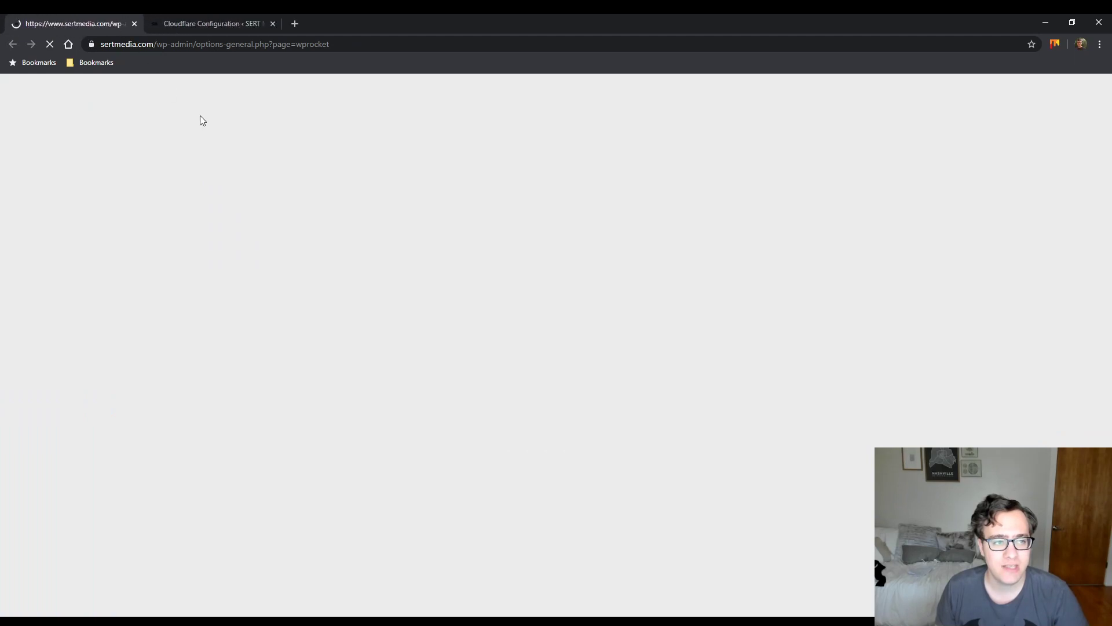
# Enable WP Rocket's Cloudflare add-on and select its Global API key value
pyautogui.scroll(-3, 459, 313)
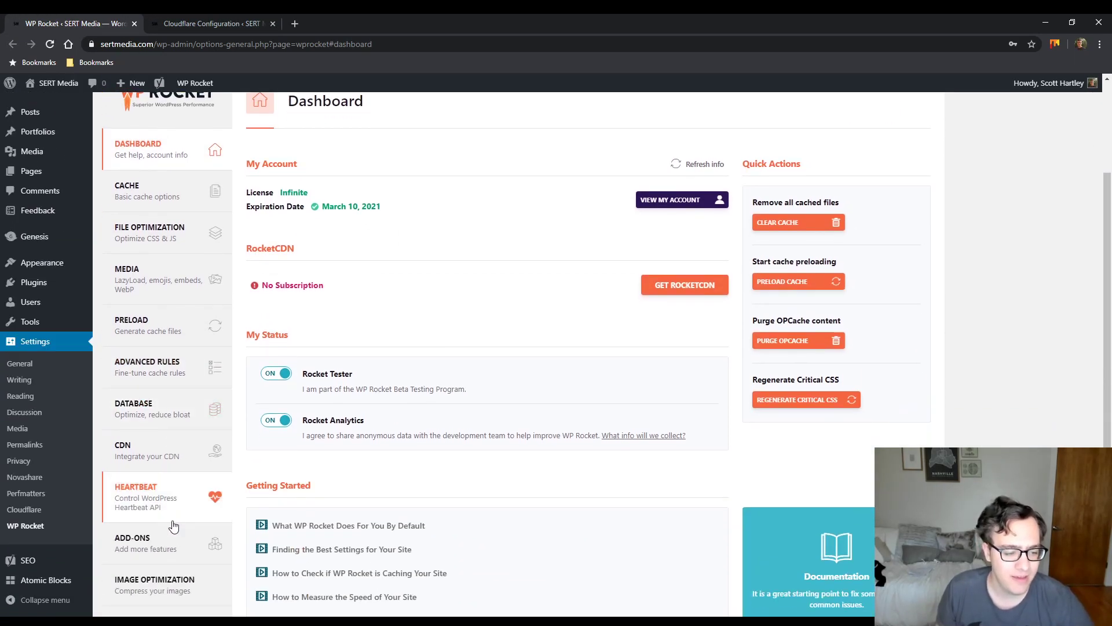
pyautogui.click(173, 543)
pyautogui.scroll(-6, 710, 316)
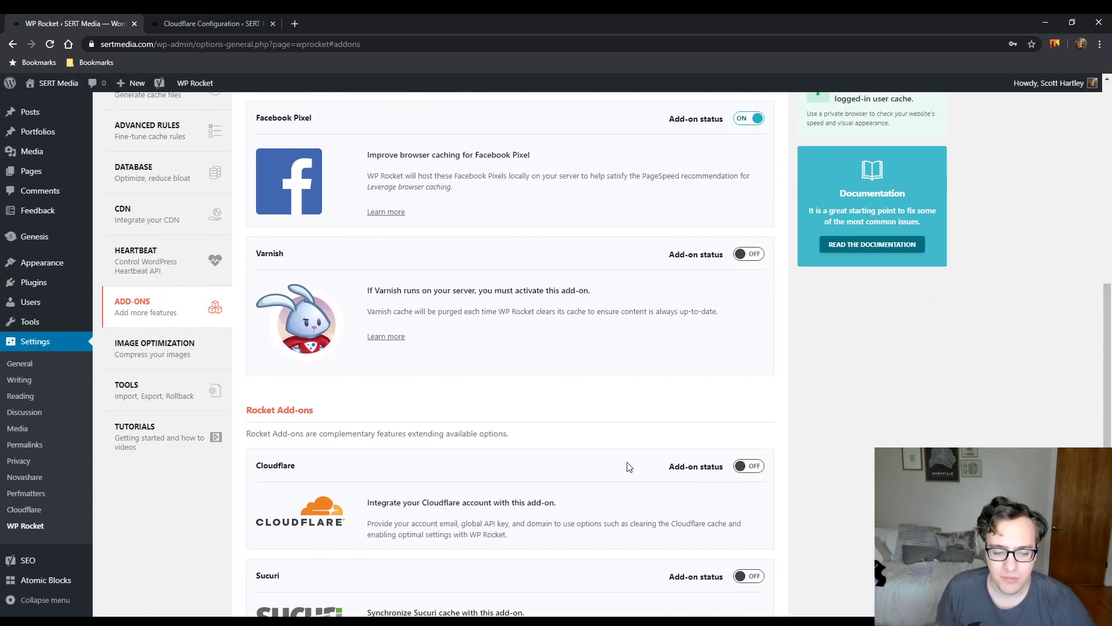
pyautogui.click(753, 350)
pyautogui.click(397, 443)
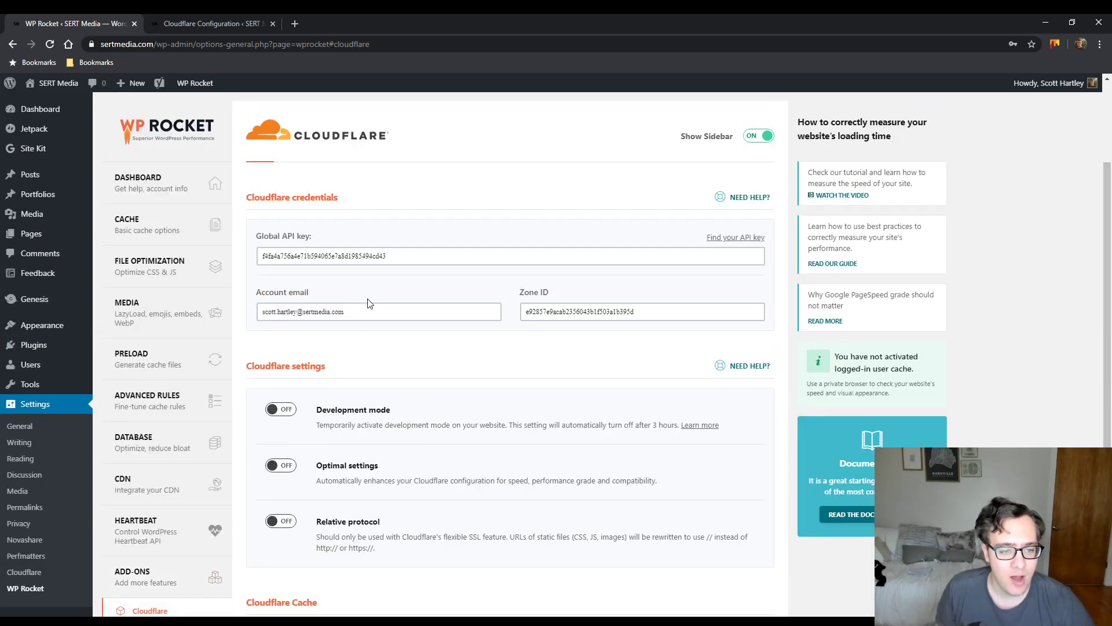
pyautogui.click(353, 256)
pyautogui.doubleClick(353, 256)
# Return to the Cloudflare Configuration page and focus the credentials form's Email field
pyautogui.click(219, 23)
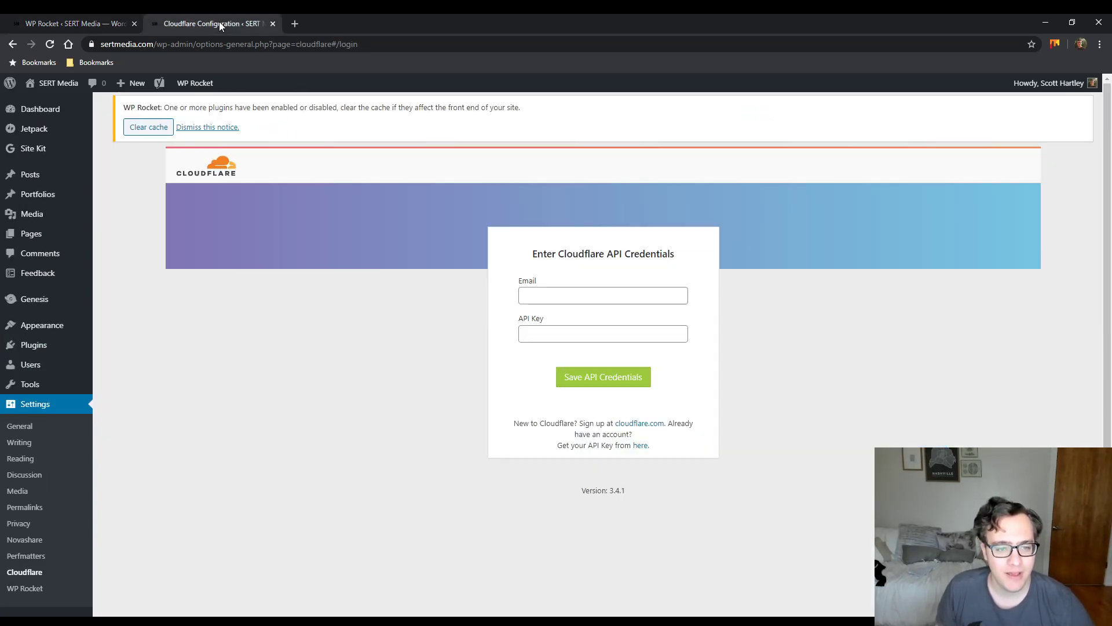
pyautogui.click(528, 296)
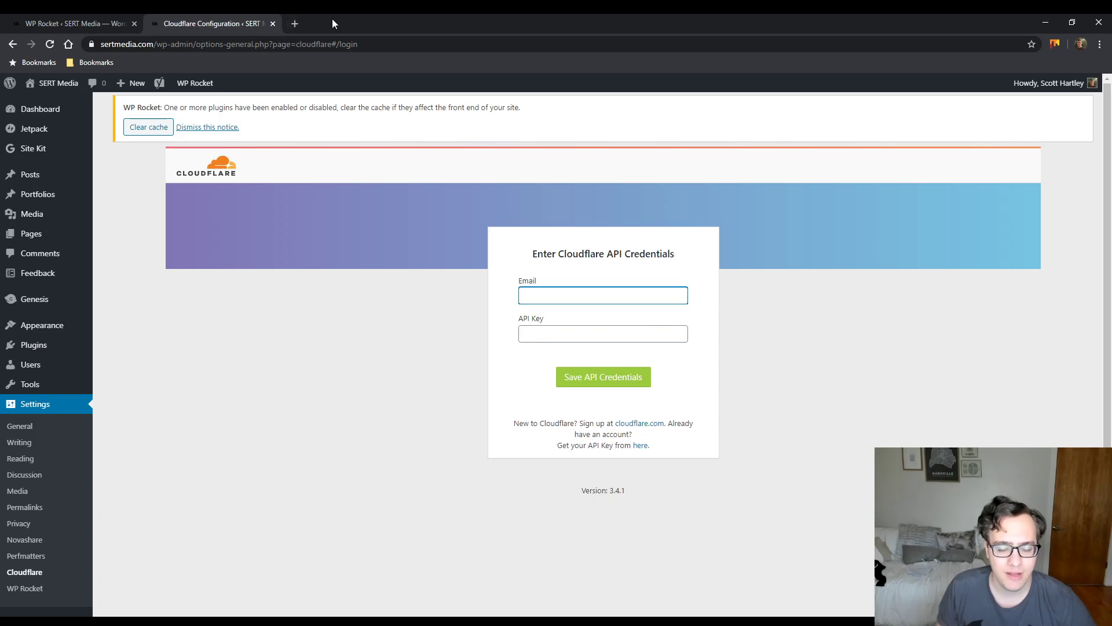
pyautogui.click(296, 21)
# Go to the Cloudflare dashboard and open My Profile's API Tokens page
pyautogui.write('c')
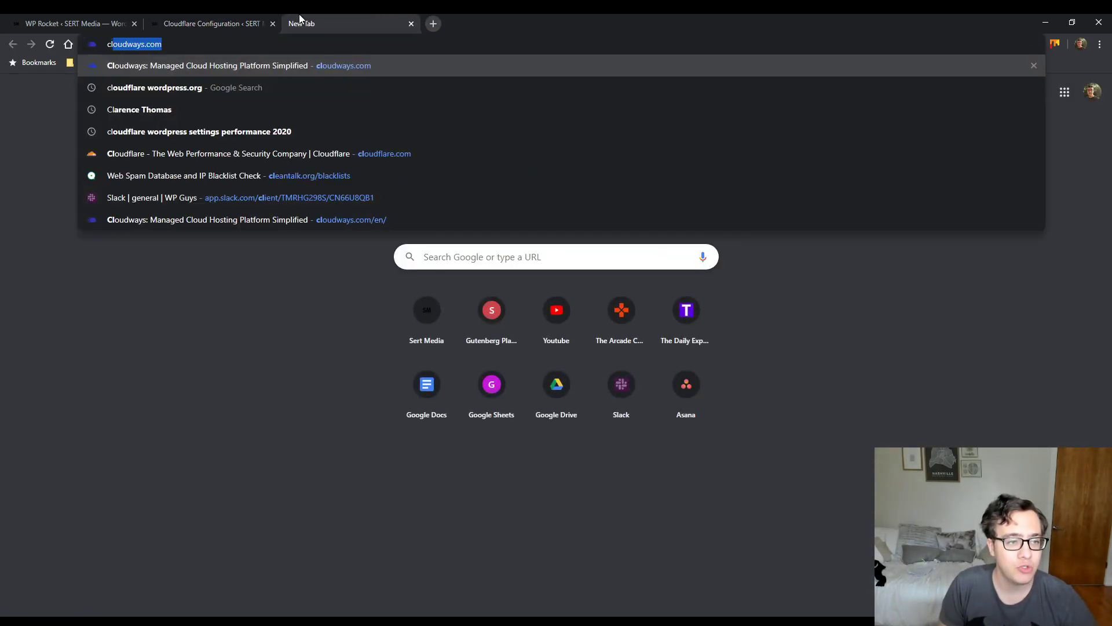
pyautogui.write('loudflare.co')
pyautogui.press('Return')
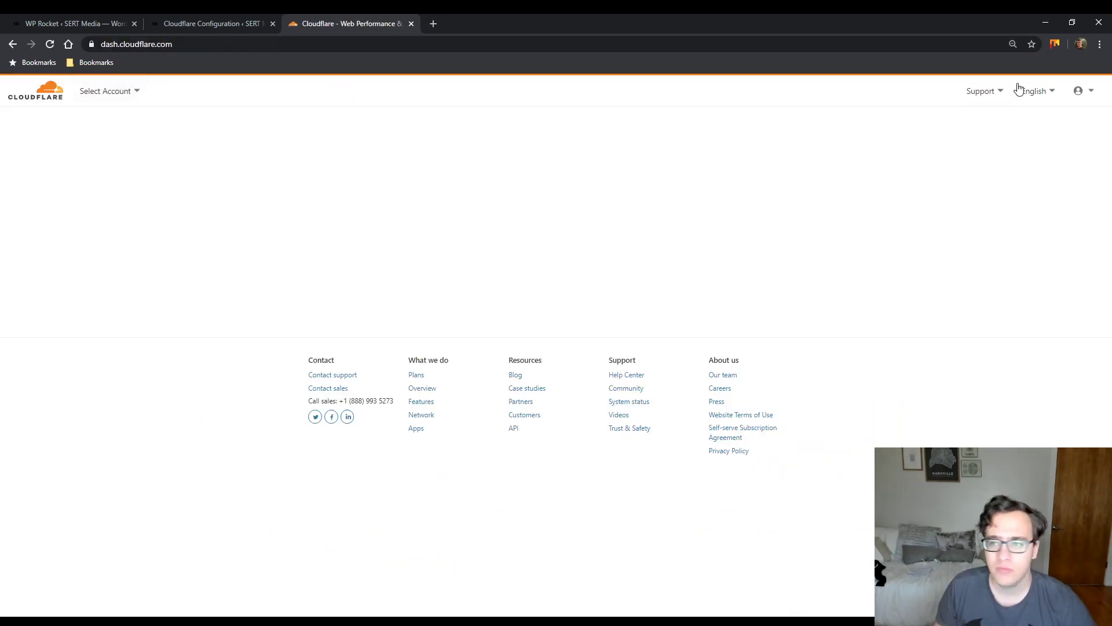
pyautogui.click(1077, 91)
pyautogui.click(1068, 127)
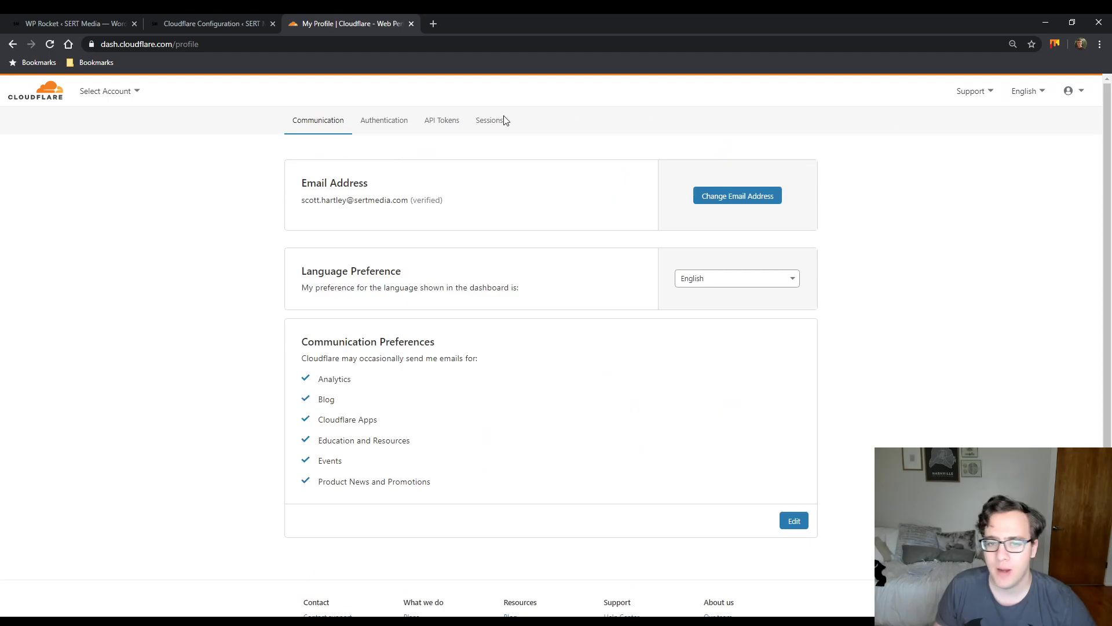
pyautogui.click(446, 122)
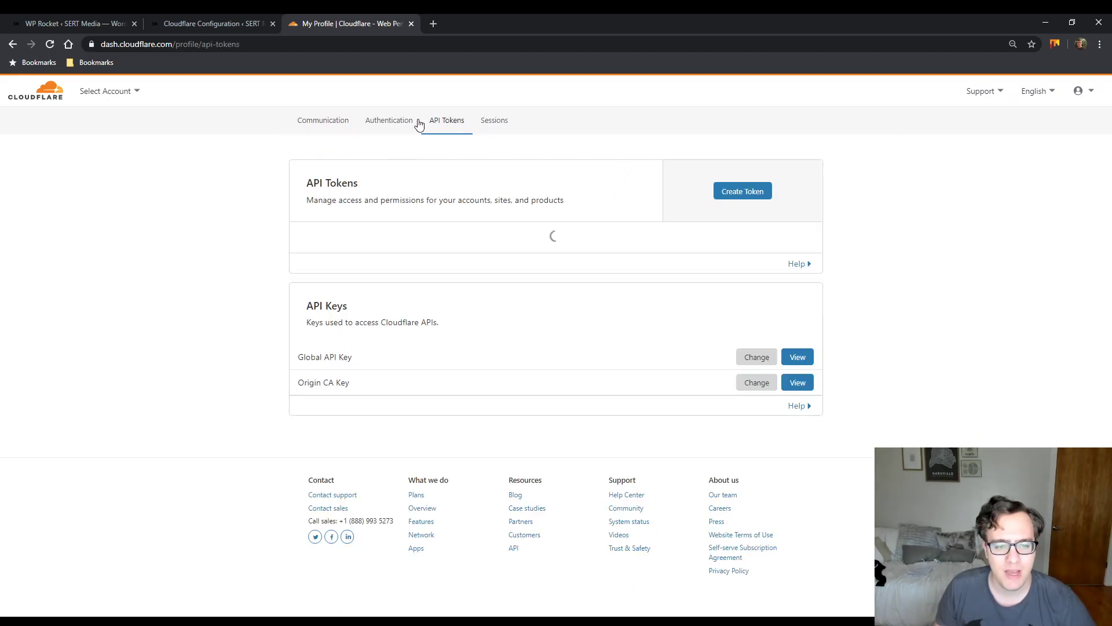
# Locate the Global API Key entry, then return to the WordPress credentials tab
pyautogui.moveTo(352, 367); pyautogui.dragTo(290, 375)
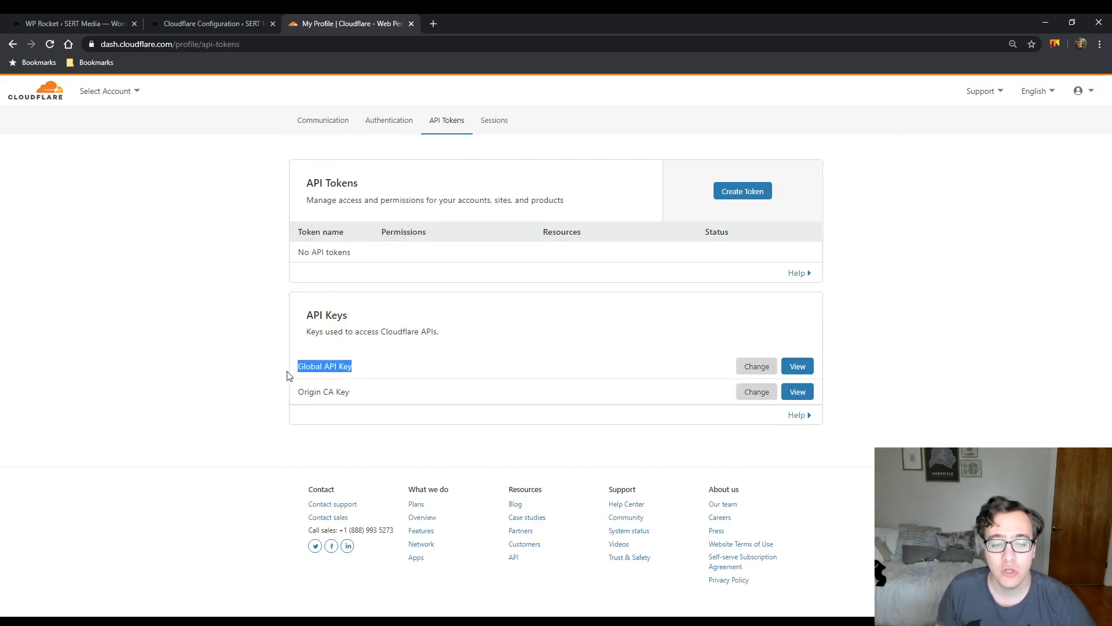
pyautogui.click(287, 376)
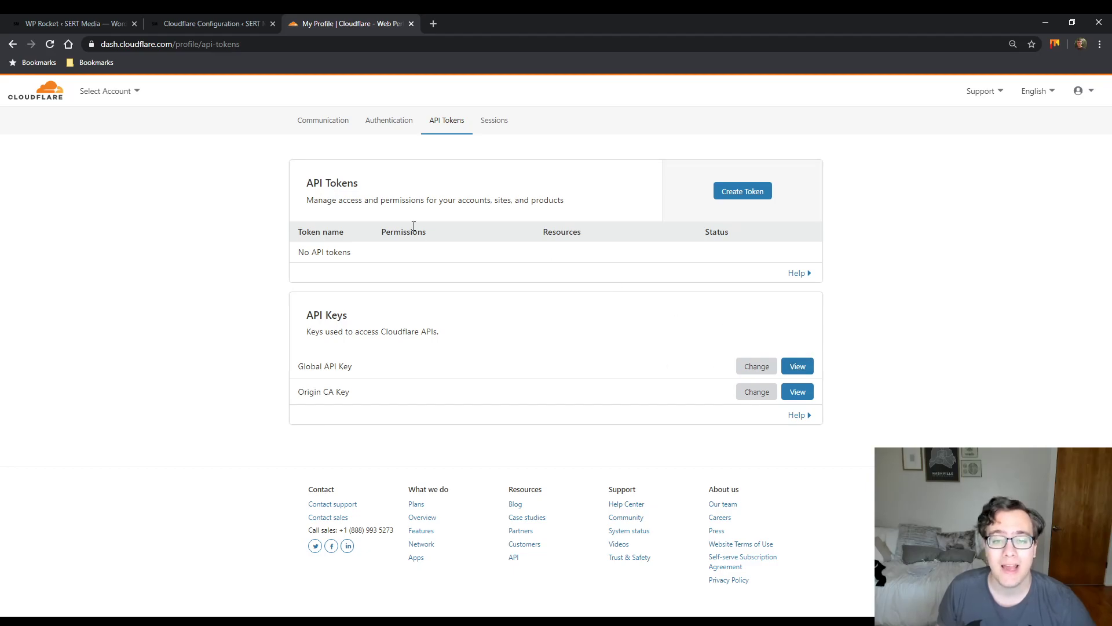
pyautogui.click(249, 22)
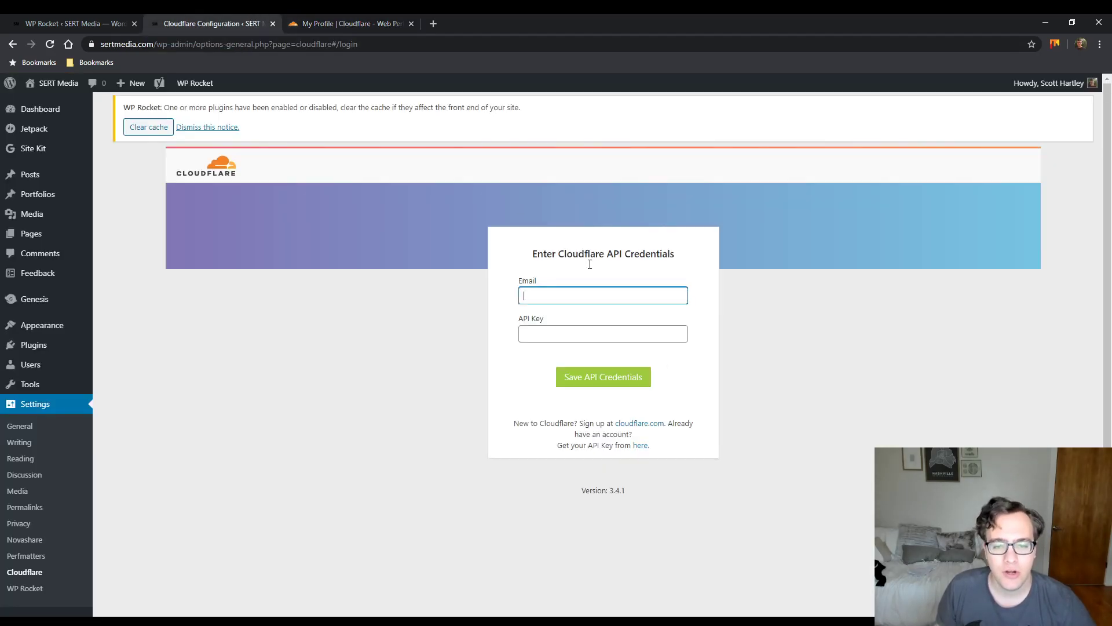
# Paste the Global API Key, fill in the suggested account e-mail, and save the API credentials
pyautogui.click(585, 333)
pyautogui.hotkey('ctrl', 'v')
pyautogui.click(597, 294)
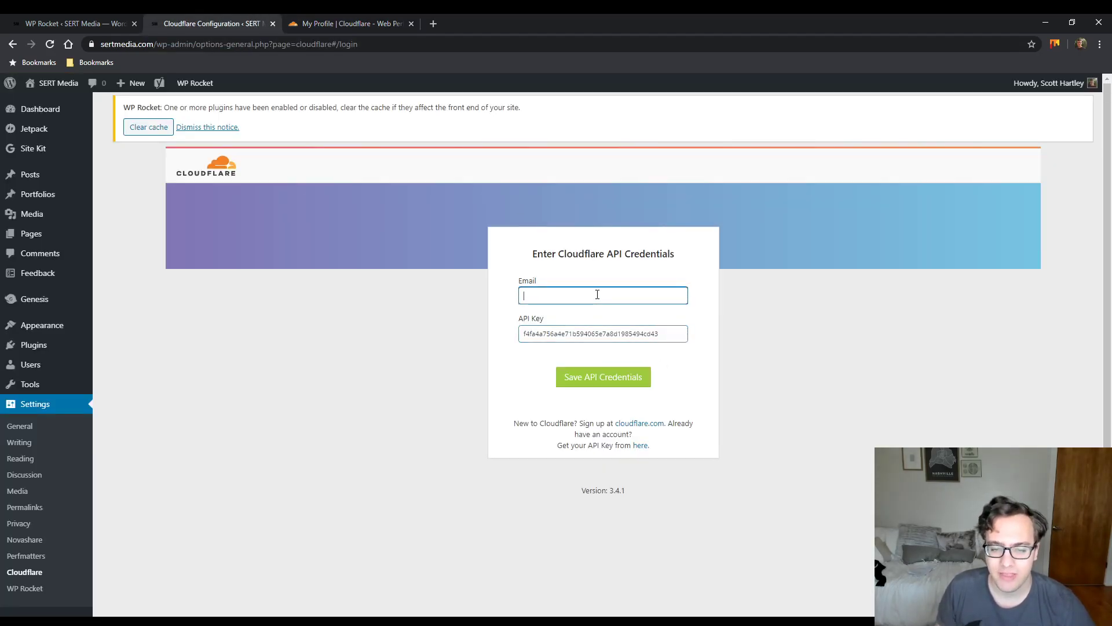
pyautogui.write('sc')
pyautogui.press('Down')
pyautogui.press('Return')
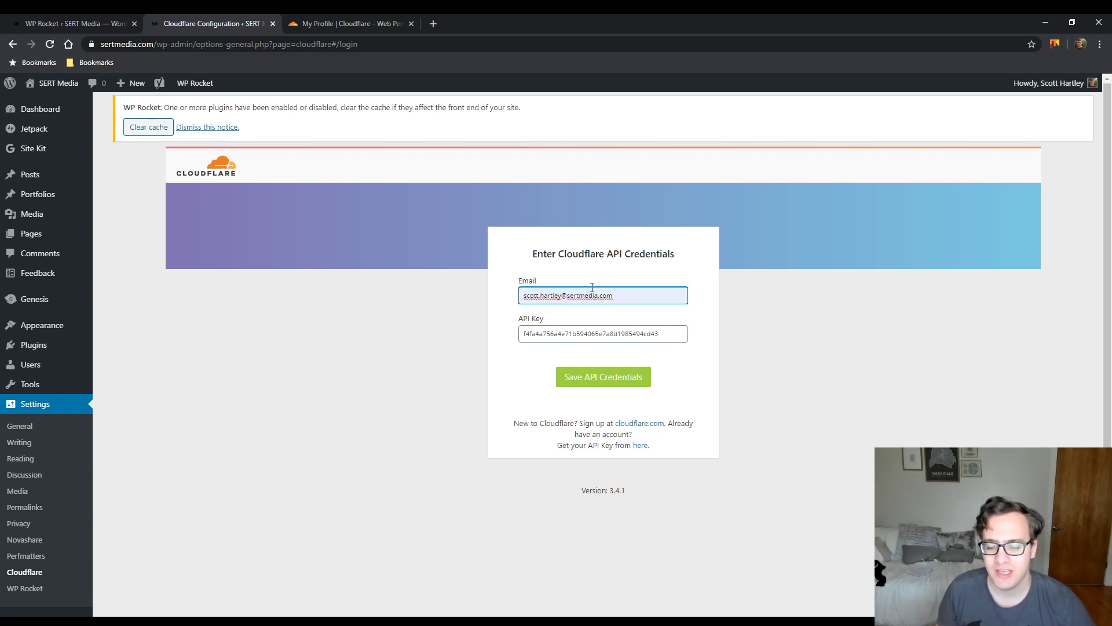
pyautogui.click(612, 387)
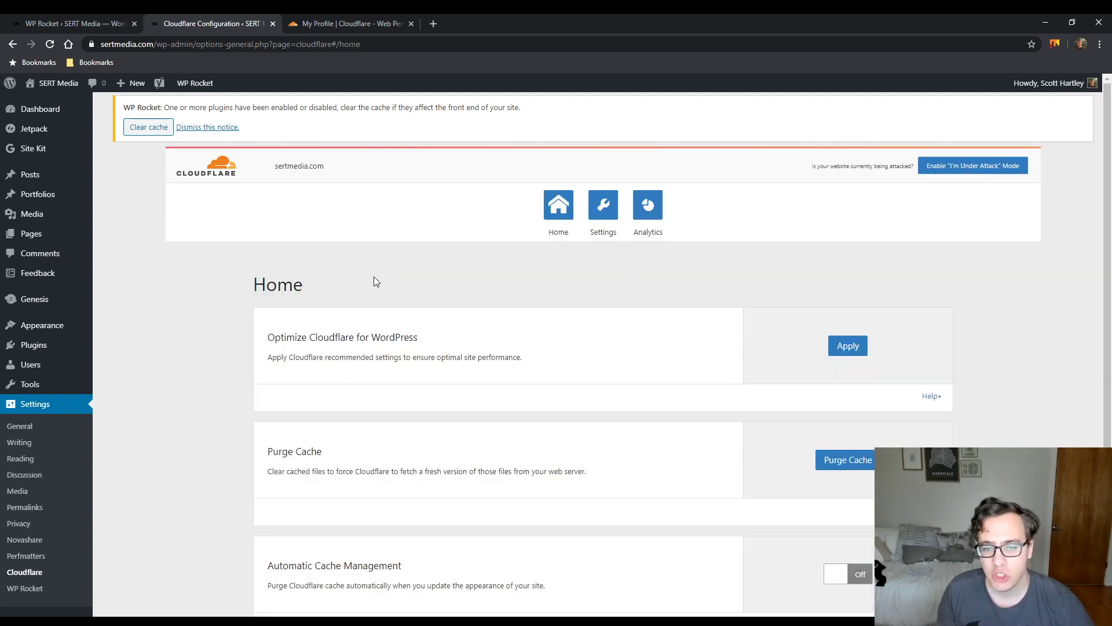
pyautogui.scroll(-2, 384, 282)
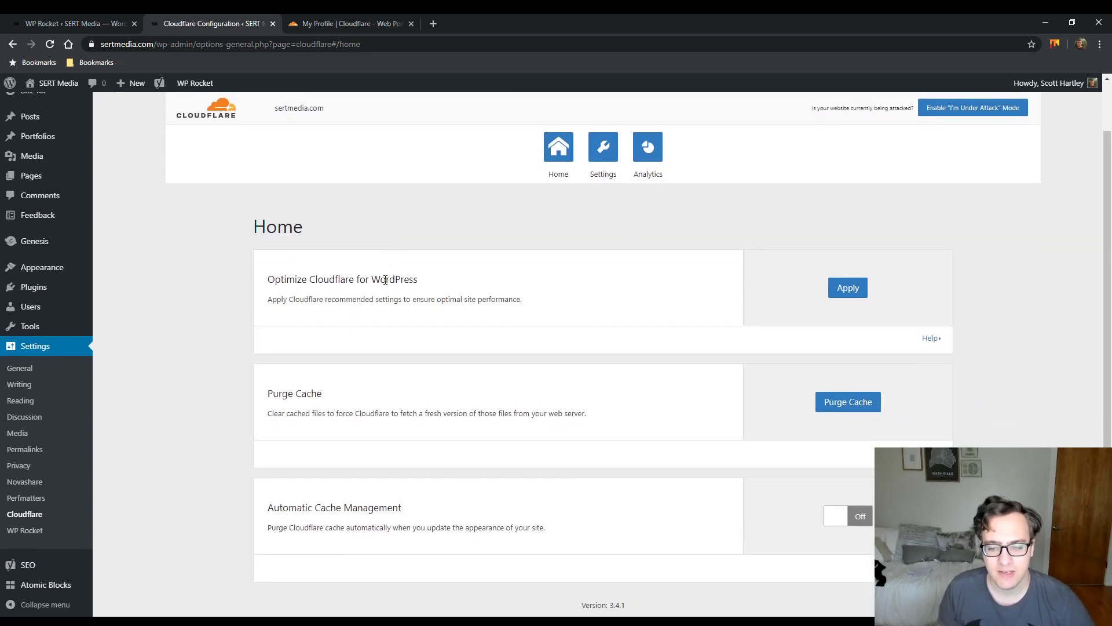
pyautogui.scroll(1, 382, 283)
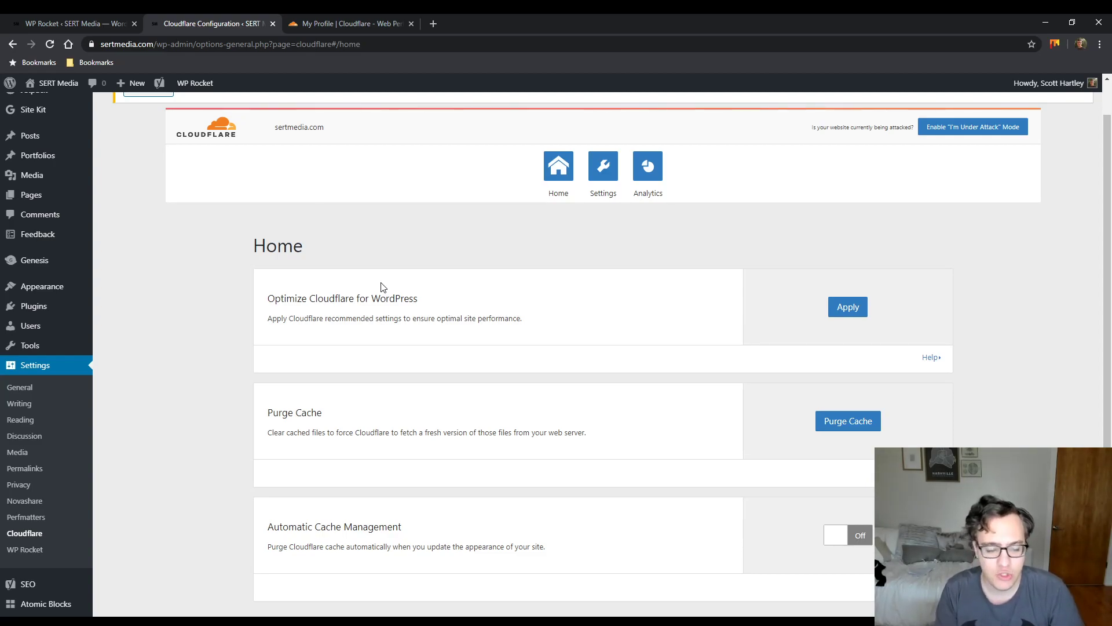
pyautogui.scroll(-1, 409, 463)
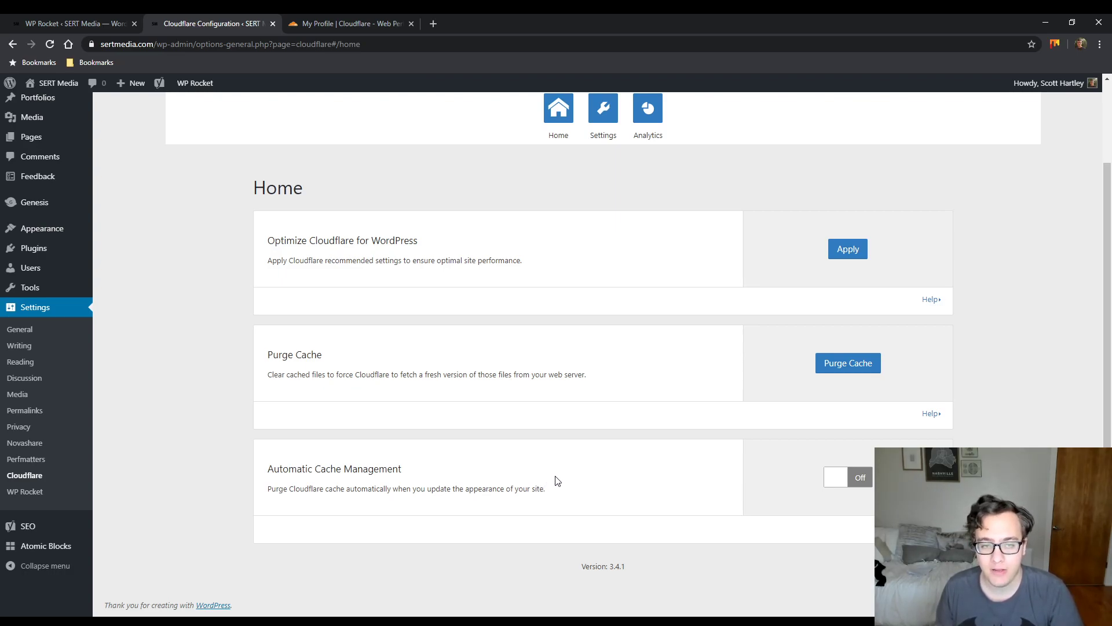
# Turn on and confirm Automatic Cache Management, then open the Cloudflare plugin's Settings page
pyautogui.click(862, 479)
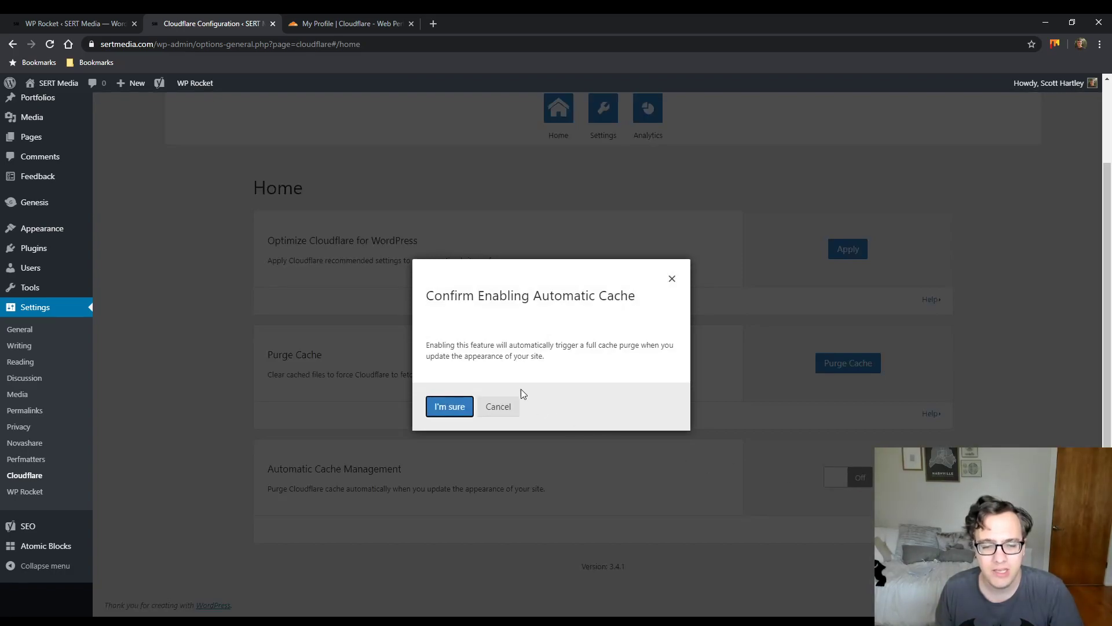
pyautogui.moveTo(566, 360); pyautogui.dragTo(424, 347)
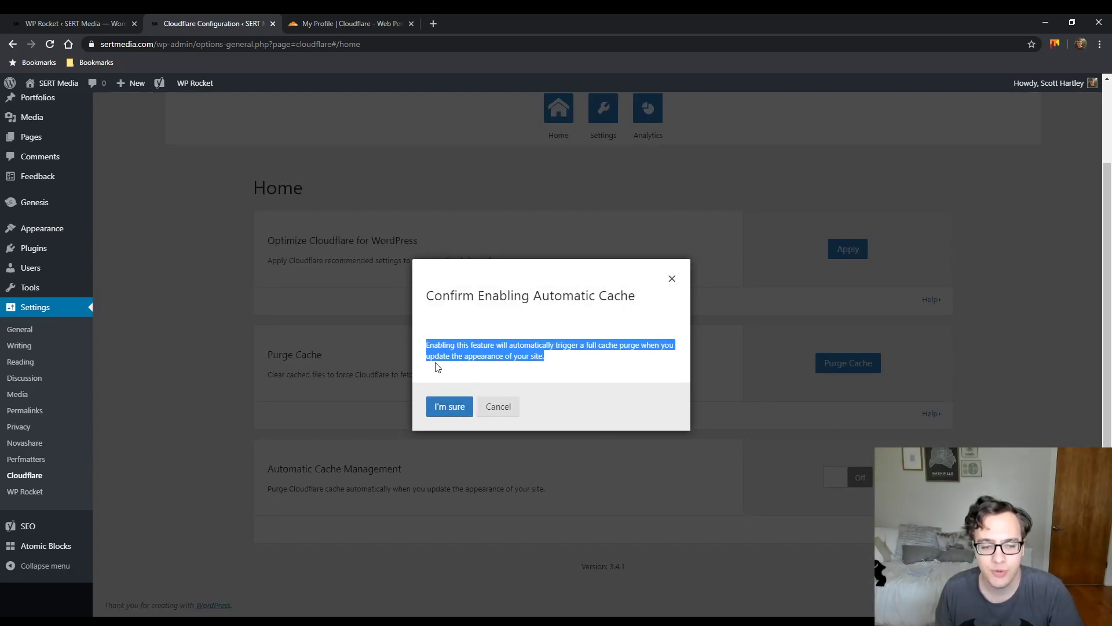
pyautogui.click(456, 410)
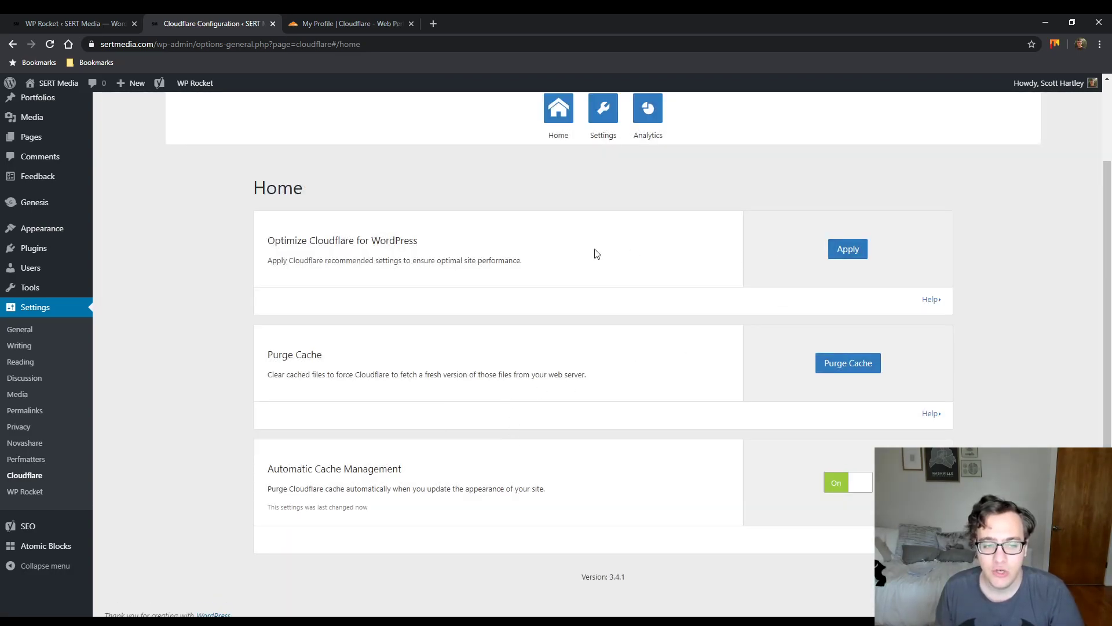
pyautogui.moveTo(436, 243); pyautogui.dragTo(261, 243)
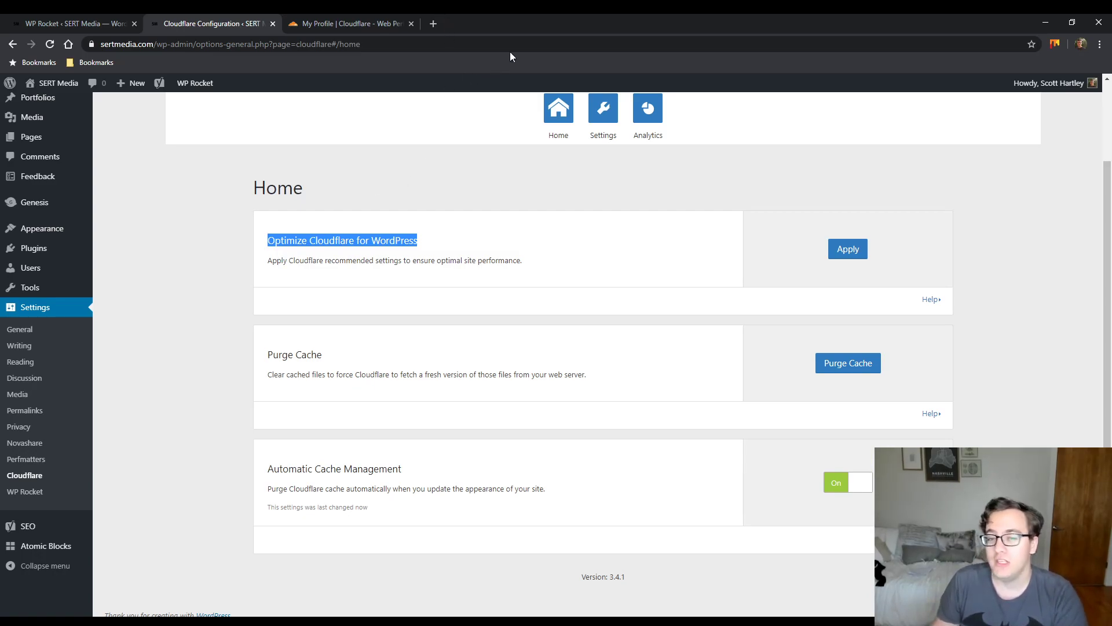
pyautogui.click(603, 109)
pyautogui.scroll(-2, 556, 162)
pyautogui.scroll(1, 539, 167)
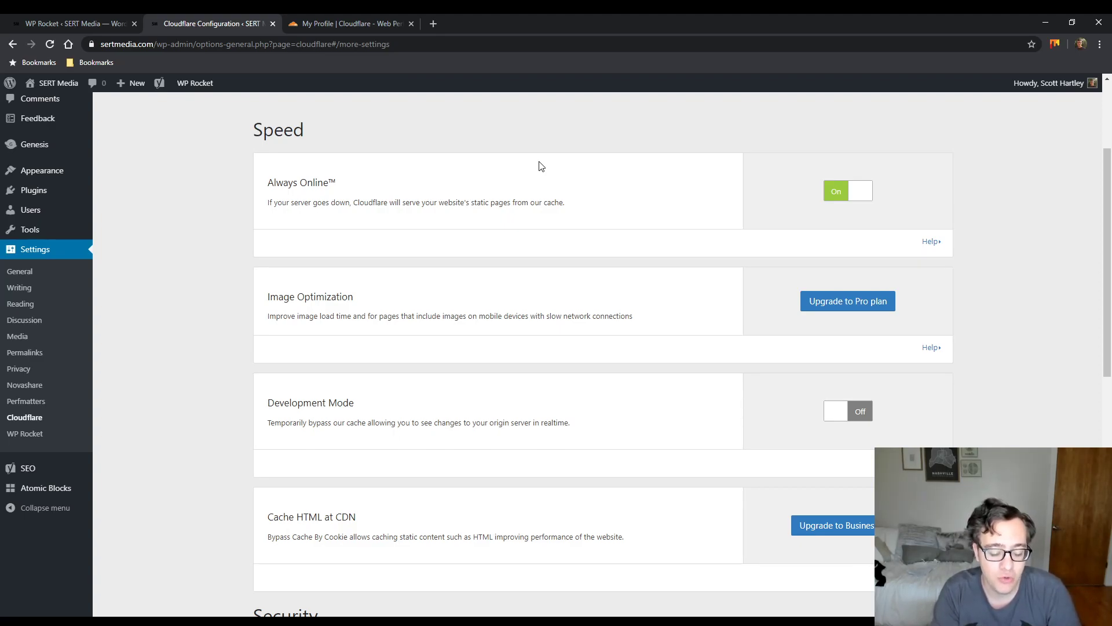
pyautogui.scroll(-5, 529, 211)
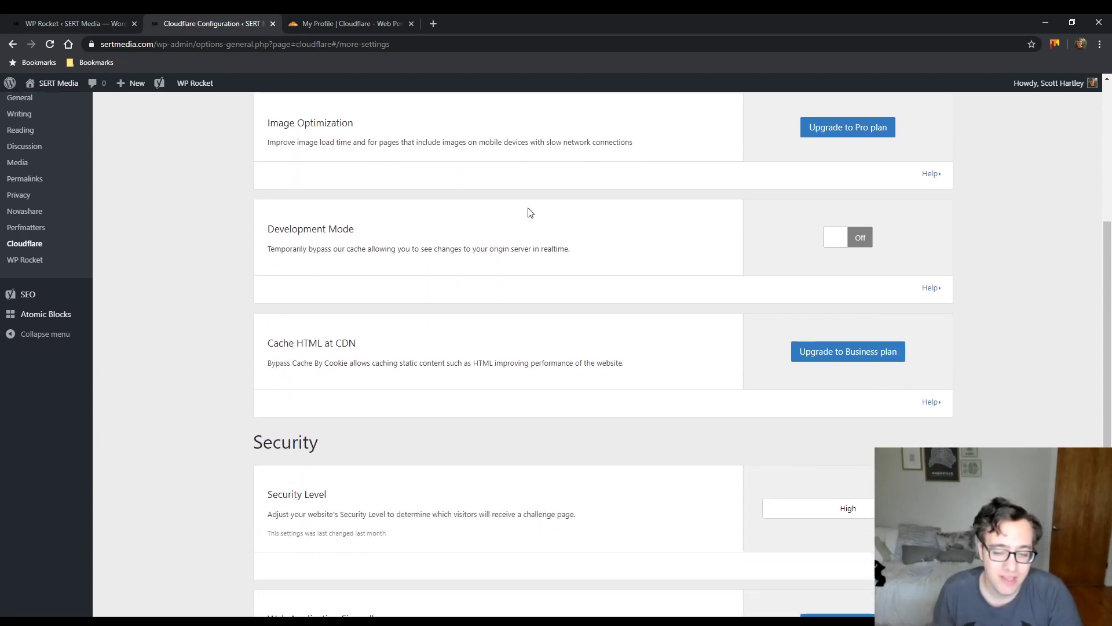
pyautogui.scroll(-4, 528, 219)
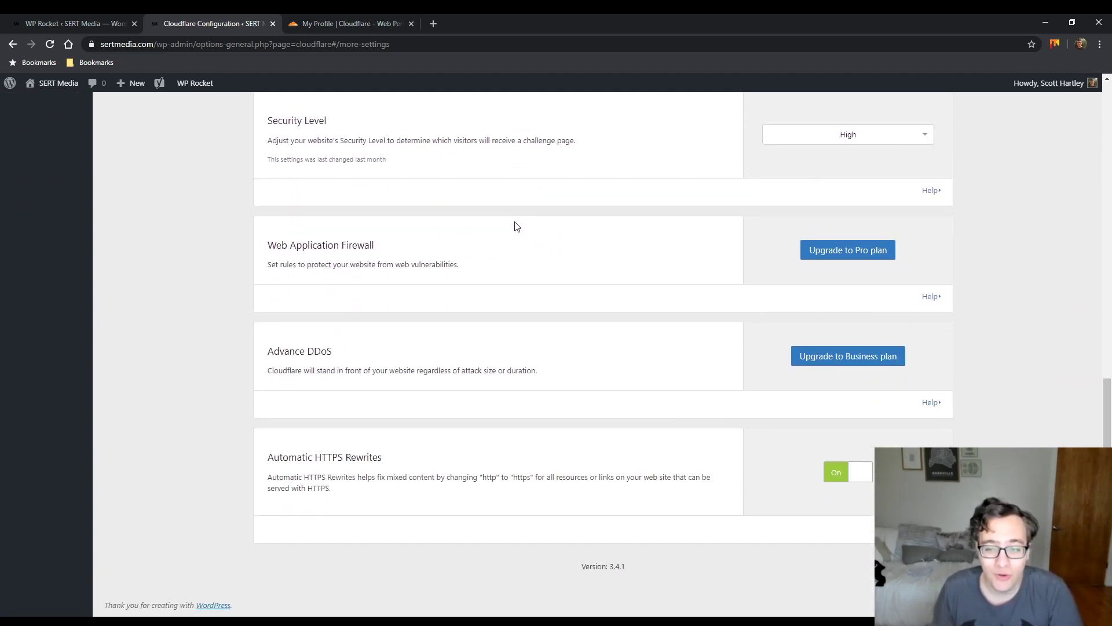
pyautogui.scroll(3, 519, 223)
pyautogui.scroll(5, 529, 223)
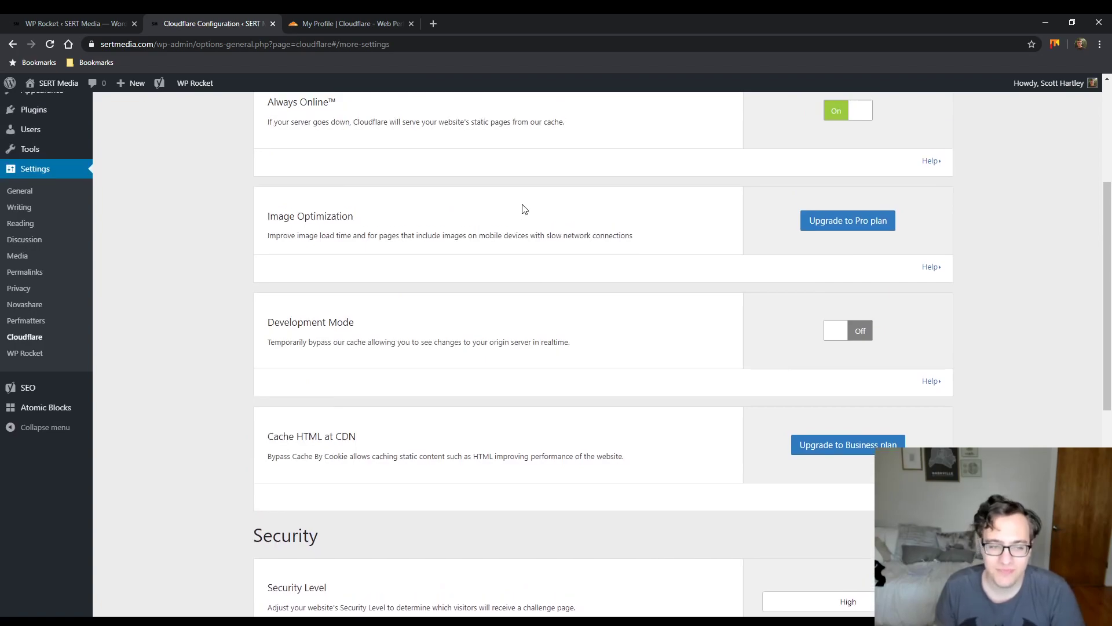
pyautogui.scroll(1, 524, 209)
pyautogui.scroll(1, 523, 208)
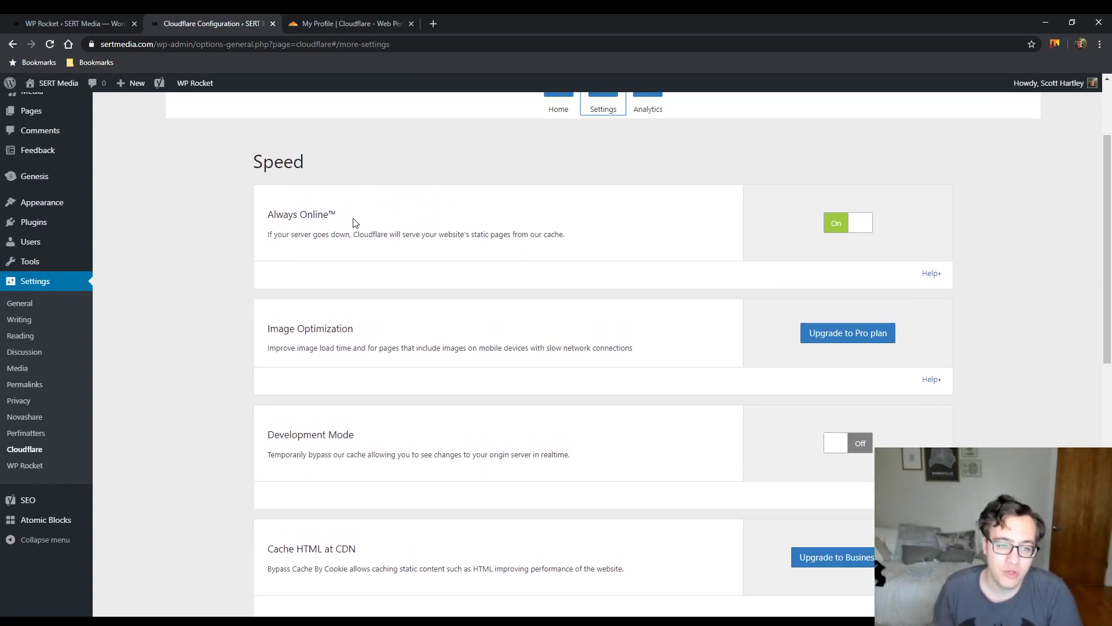
pyautogui.moveTo(352, 230); pyautogui.dragTo(263, 217)
pyautogui.click(265, 218)
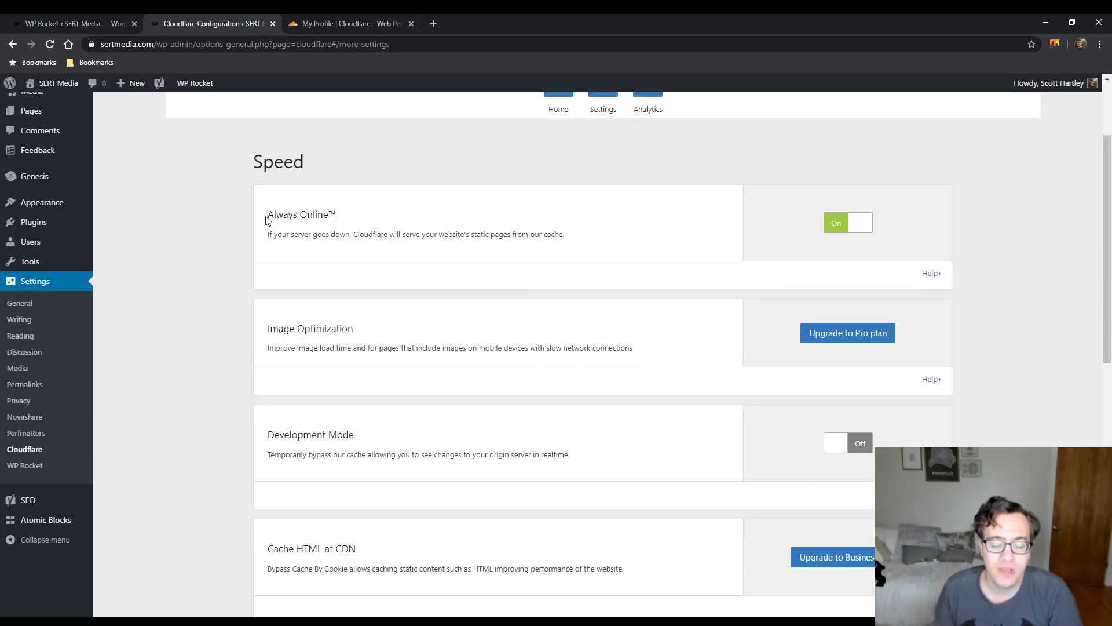
pyautogui.scroll(-1, 335, 228)
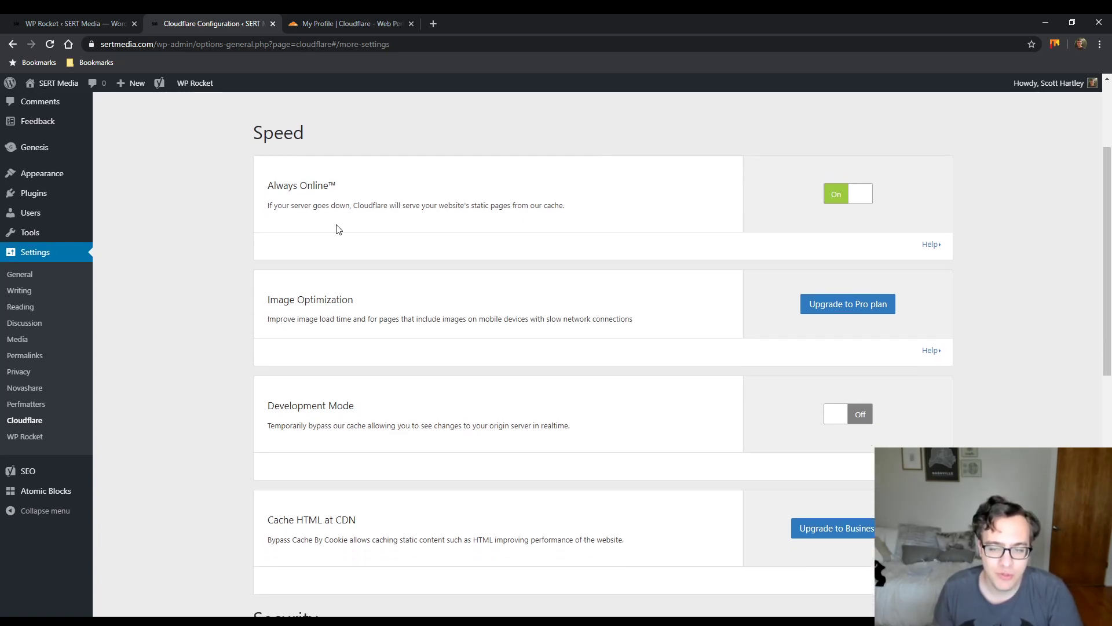
pyautogui.tripleClick(515, 300)
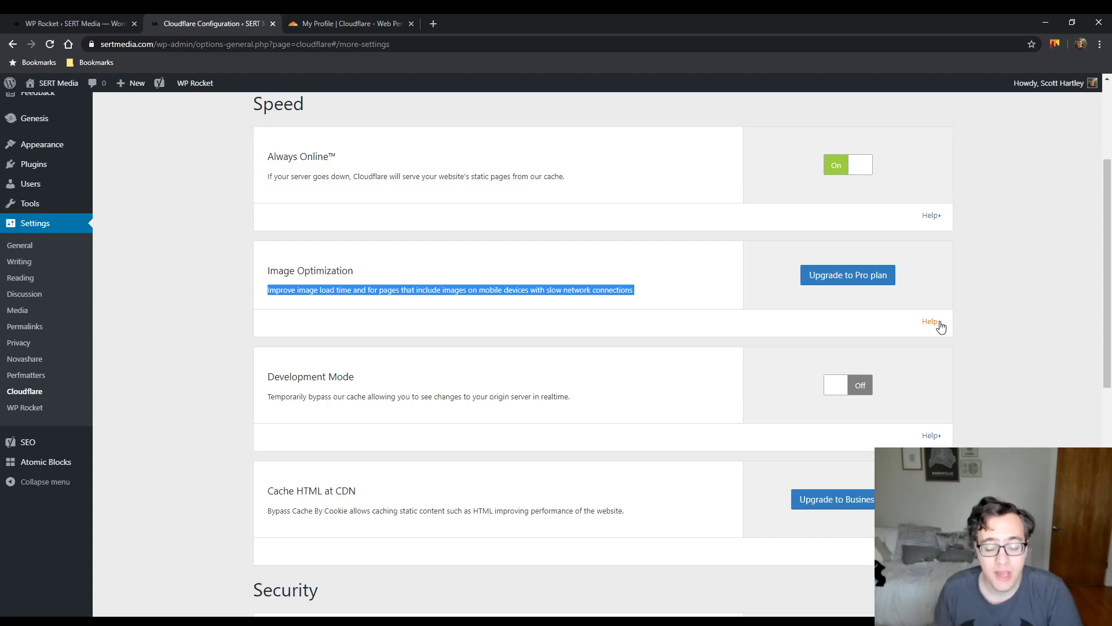
pyautogui.click(325, 284)
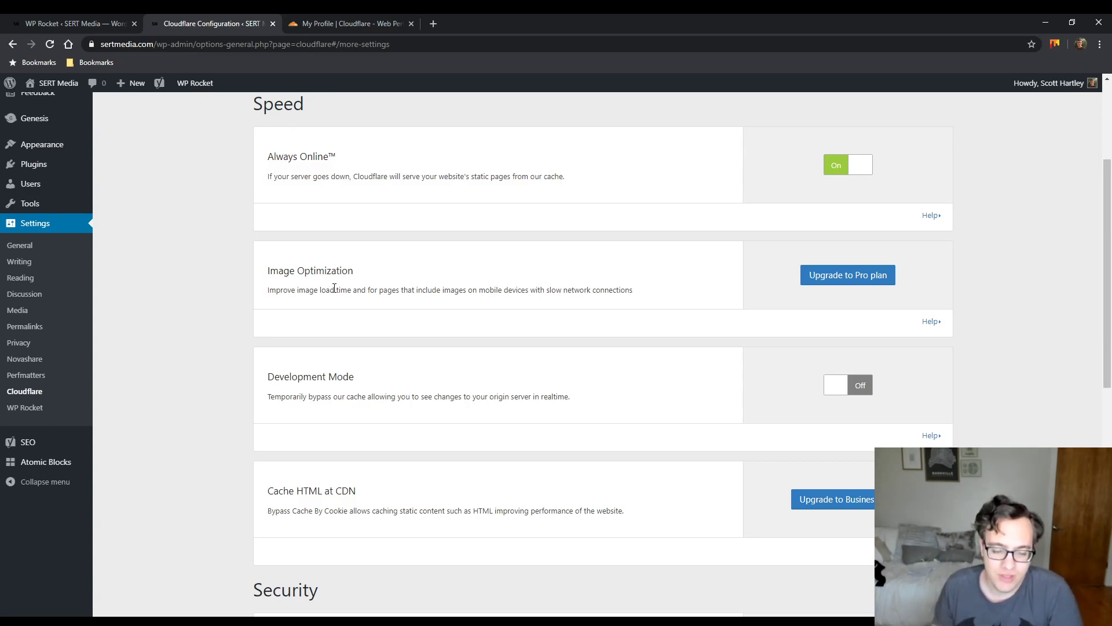
pyautogui.scroll(-3, 342, 296)
pyautogui.moveTo(432, 222); pyautogui.dragTo(262, 220)
pyautogui.tripleClick(308, 206)
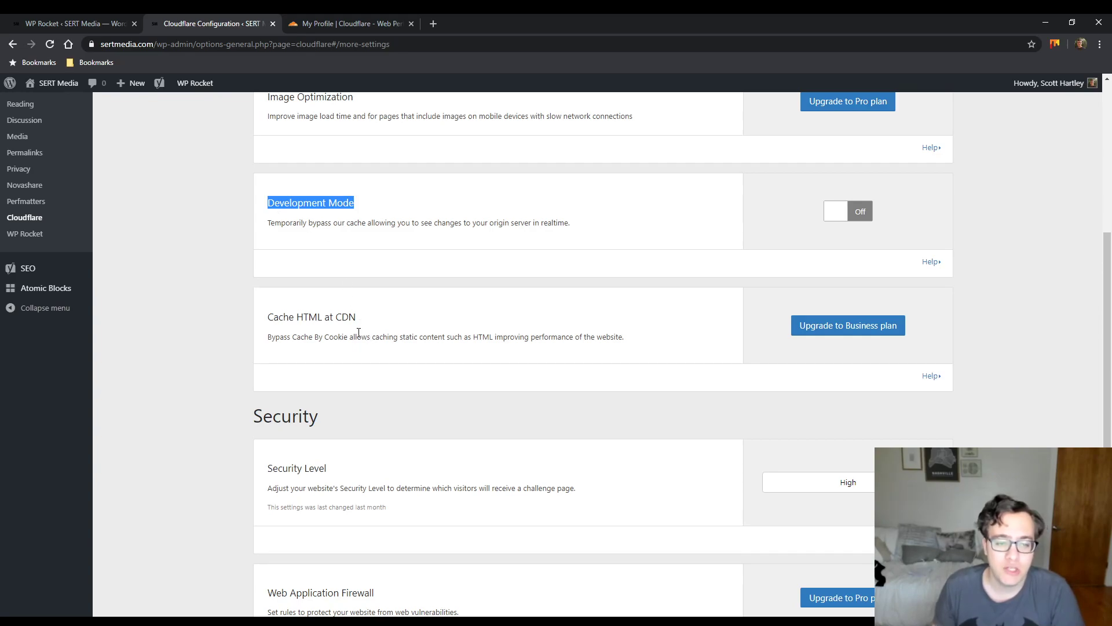
pyautogui.moveTo(355, 317); pyautogui.dragTo(268, 317)
pyautogui.click(547, 334)
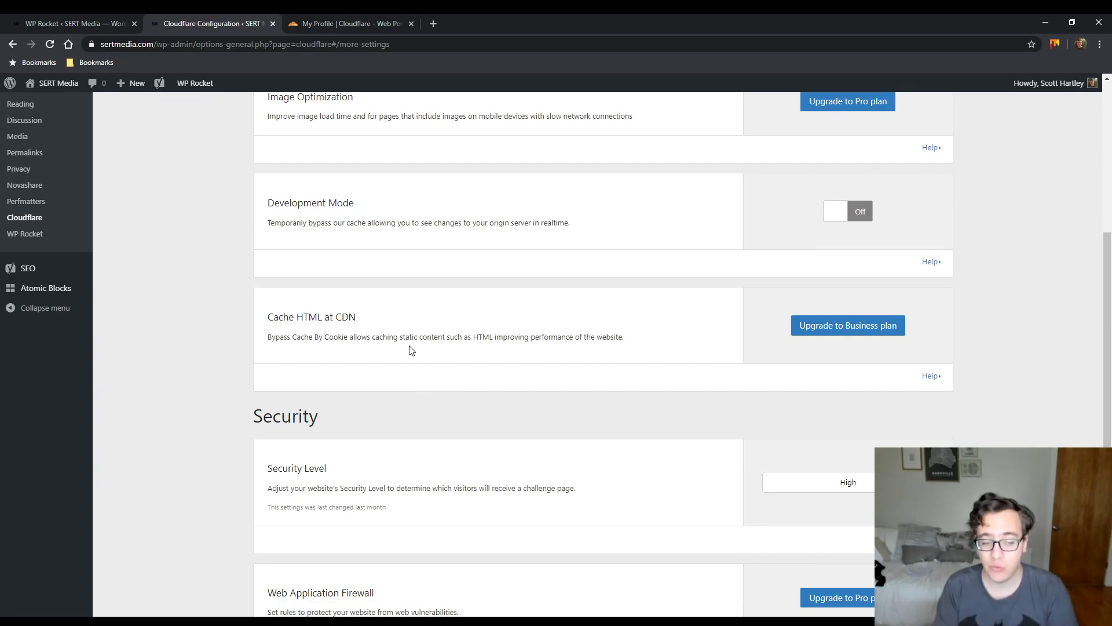
# Scroll through the Cloudflare Security settings, reading the security options text
pyautogui.scroll(-1, 410, 347)
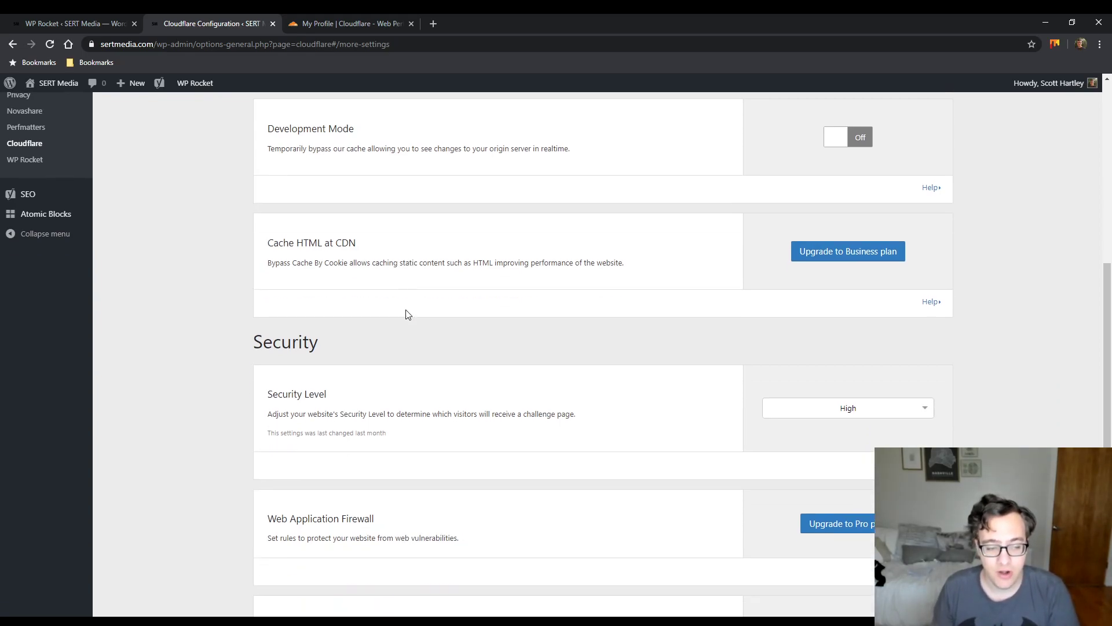
pyautogui.scroll(-1, 406, 314)
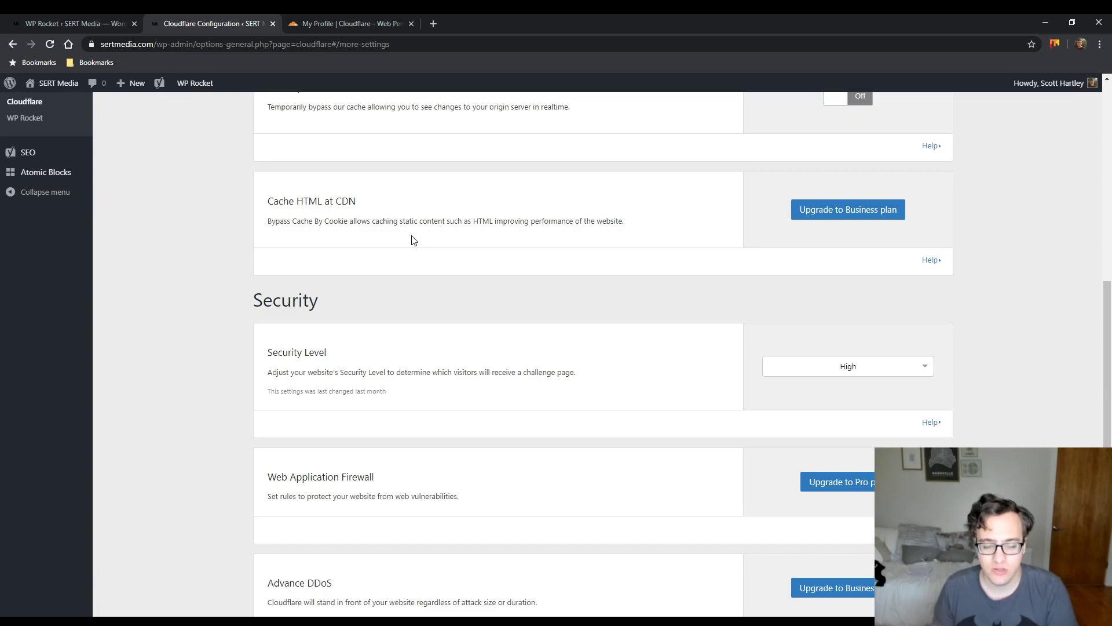
pyautogui.scroll(-2, 412, 240)
pyautogui.moveTo(371, 247); pyautogui.dragTo(242, 237)
pyautogui.click(288, 236)
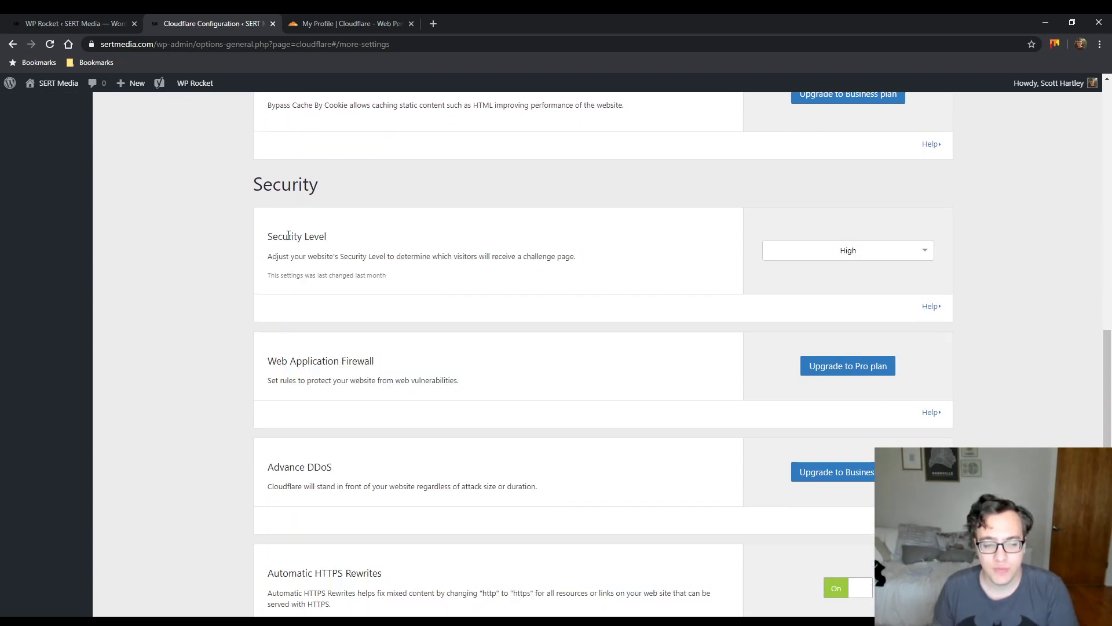
# Review the Advance DDoS and Automatic HTTPS Rewrites options, then open the Analytics panel
pyautogui.scroll(-2, 355, 253)
pyautogui.moveTo(483, 264); pyautogui.dragTo(370, 252)
pyautogui.click(370, 252)
pyautogui.moveTo(368, 350); pyautogui.dragTo(259, 354)
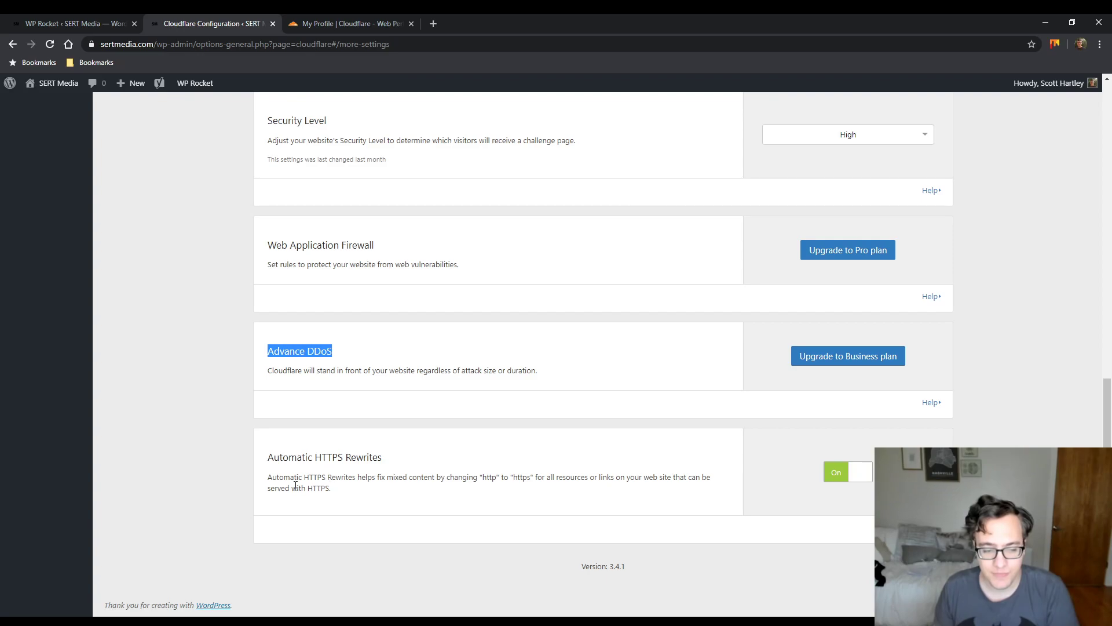
pyautogui.moveTo(384, 457); pyautogui.dragTo(299, 459)
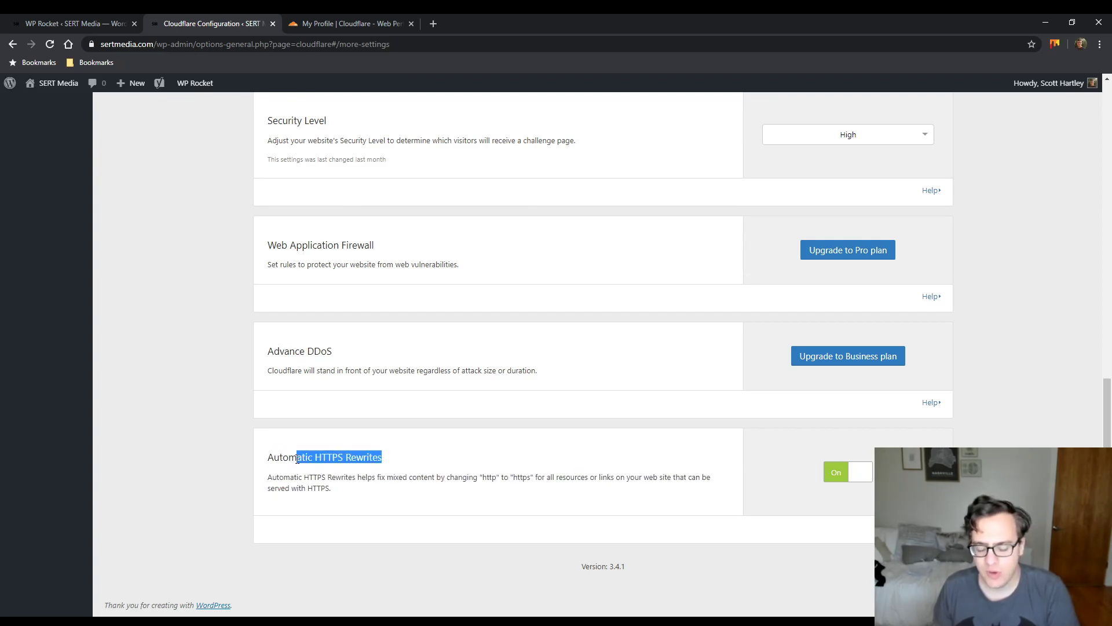
pyautogui.scroll(10, 566, 449)
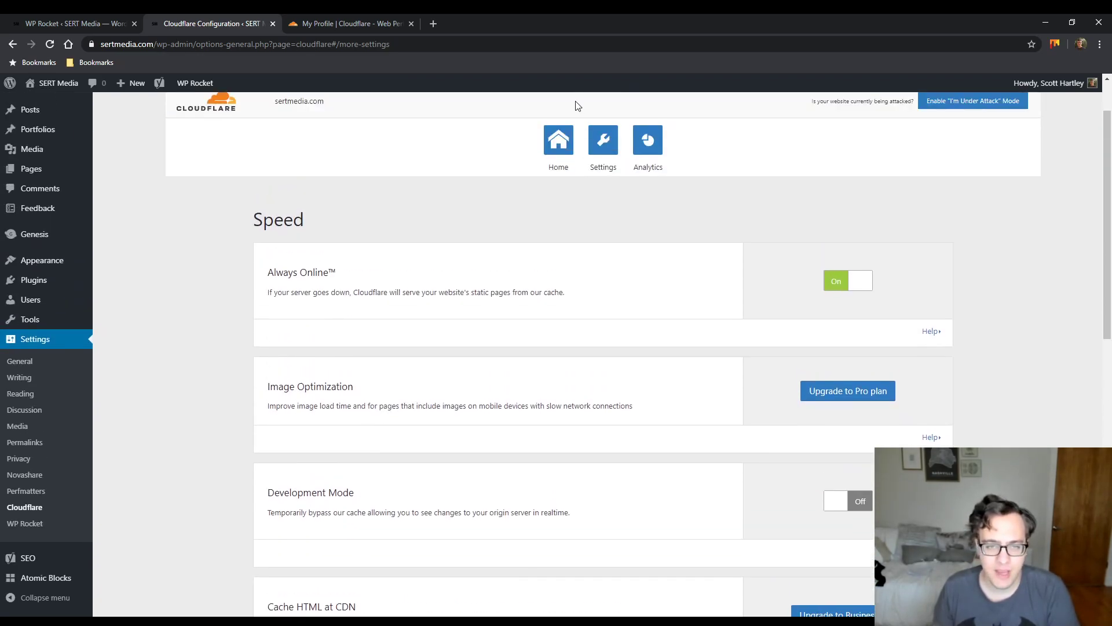
pyautogui.click(648, 149)
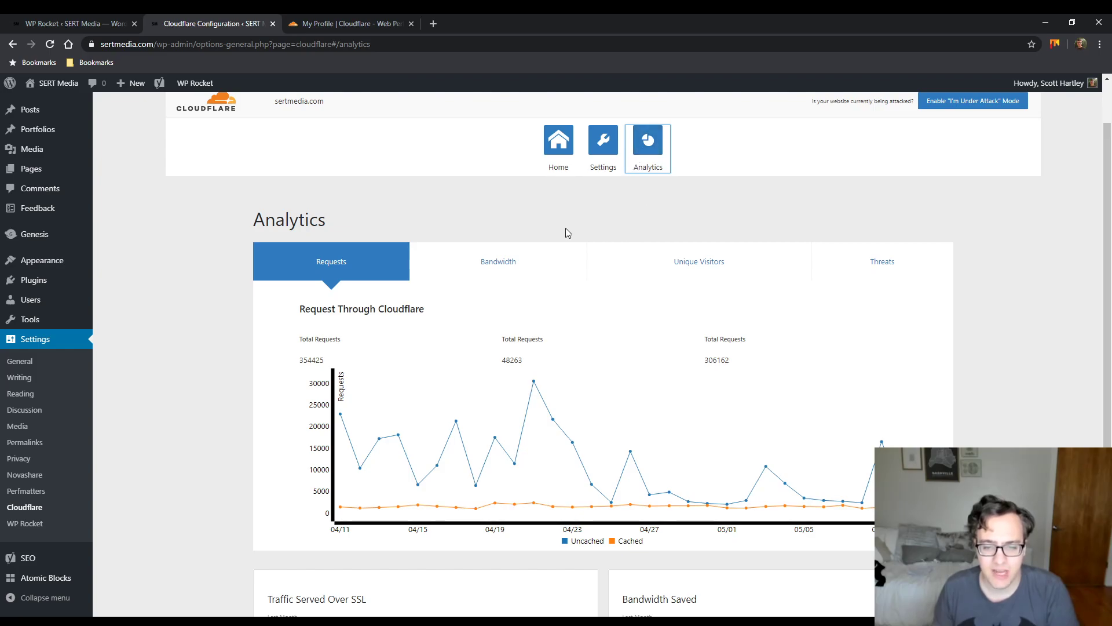
pyautogui.click(565, 263)
pyautogui.click(882, 261)
pyautogui.click(727, 273)
pyautogui.click(570, 277)
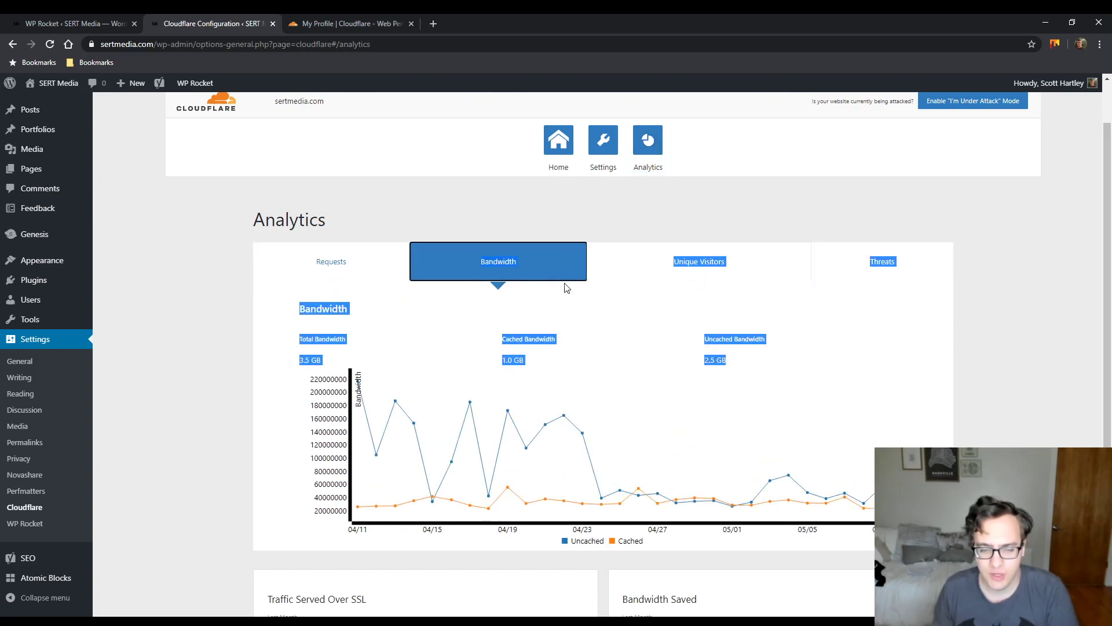
pyautogui.click(565, 288)
pyautogui.scroll(-3, 703, 293)
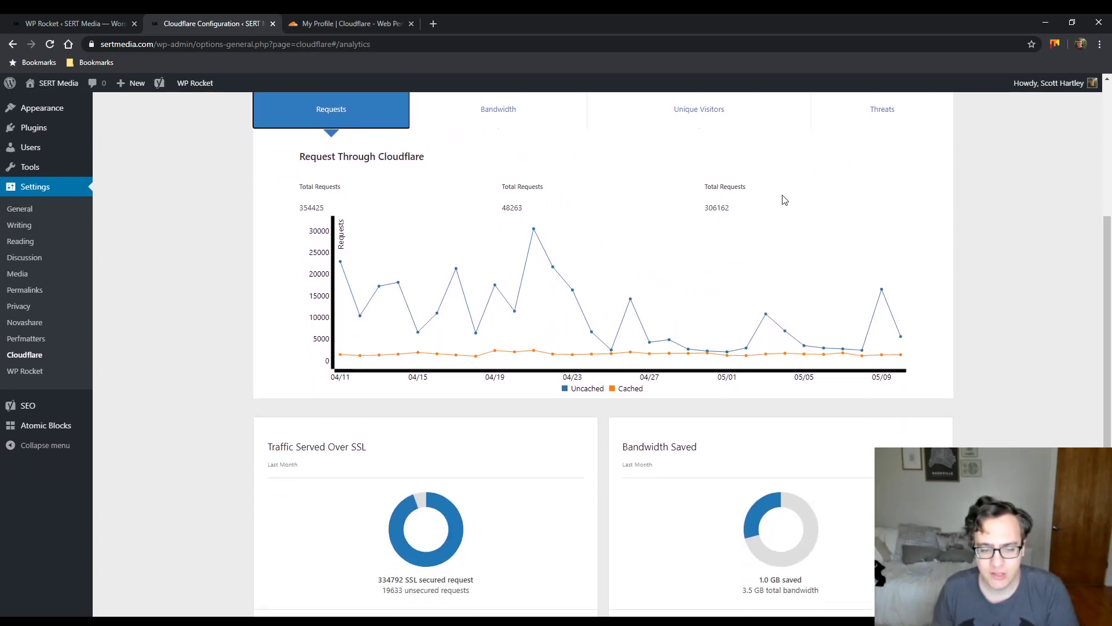
pyautogui.scroll(-2, 784, 200)
pyautogui.scroll(5, 751, 365)
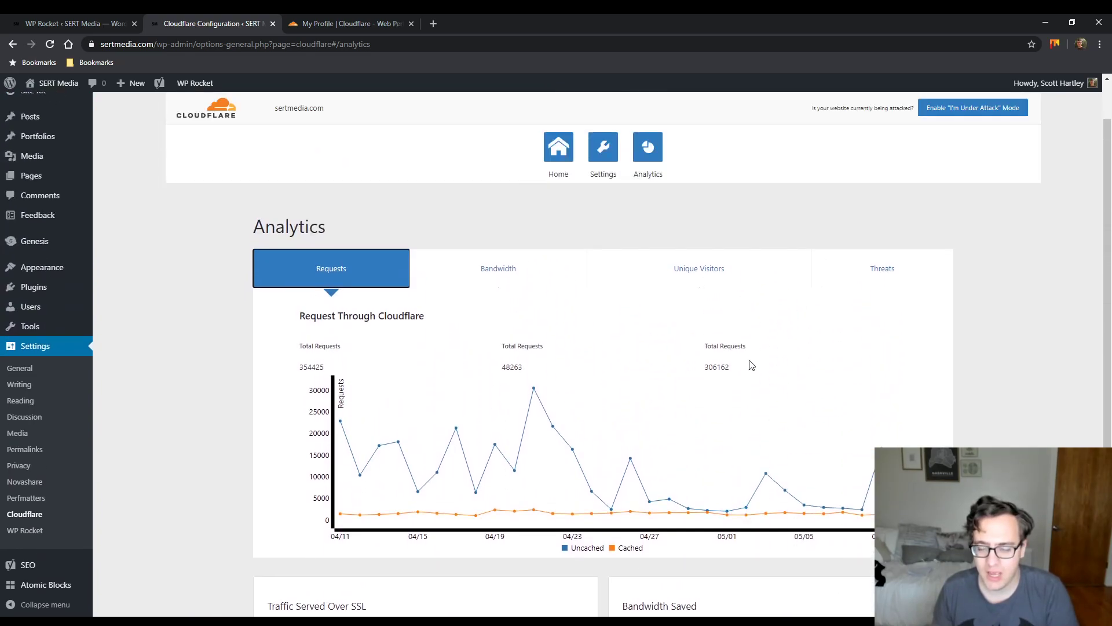
pyautogui.scroll(1, 751, 365)
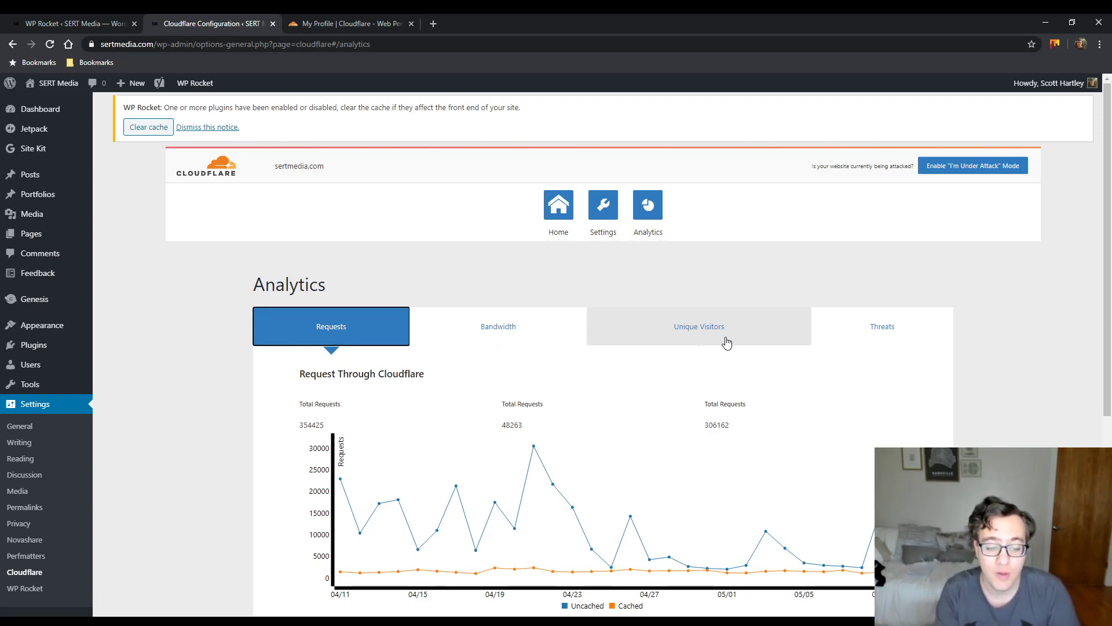
pyautogui.scroll(-5, 618, 281)
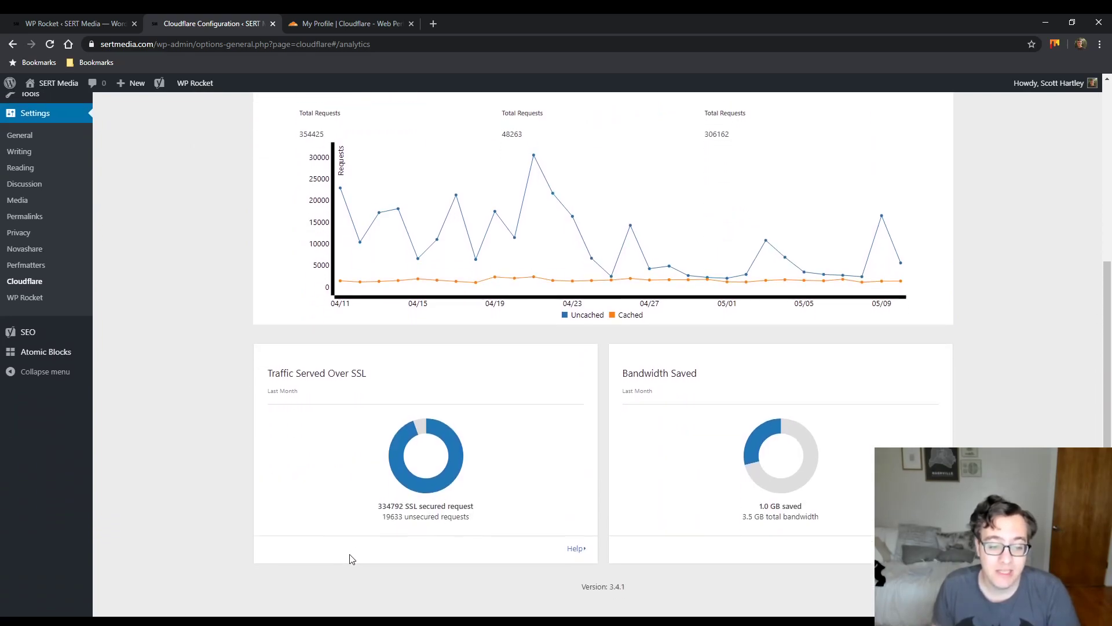